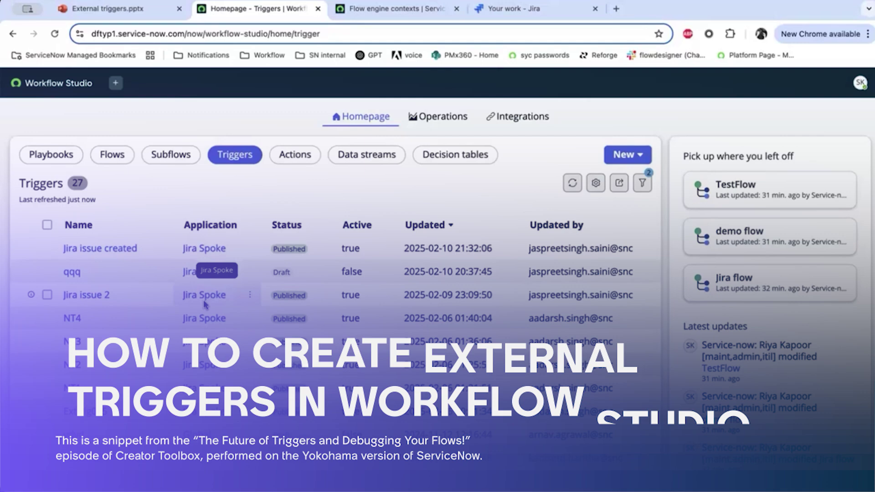
# On the Triggers list, open the New menu showing Playbook, Flow, Subflow and Trigger.
pyautogui.scroll(-1, 203, 304)
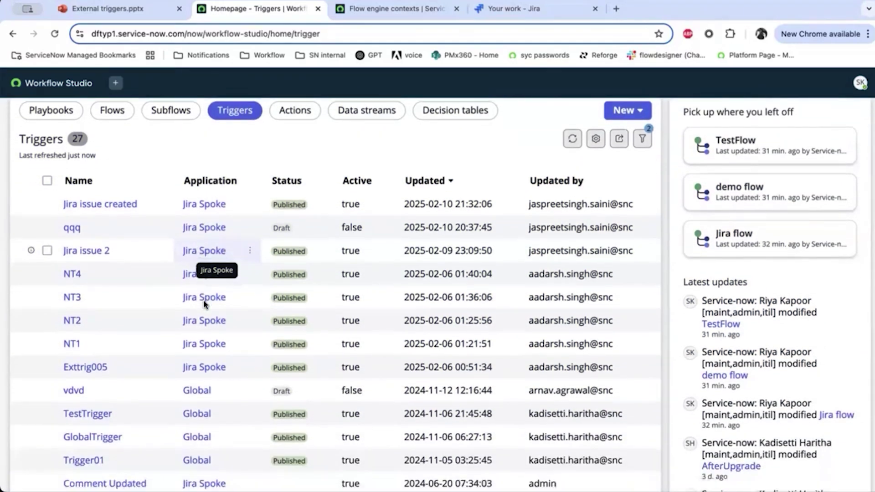
pyautogui.scroll(-1, 204, 303)
pyautogui.scroll(2, 204, 300)
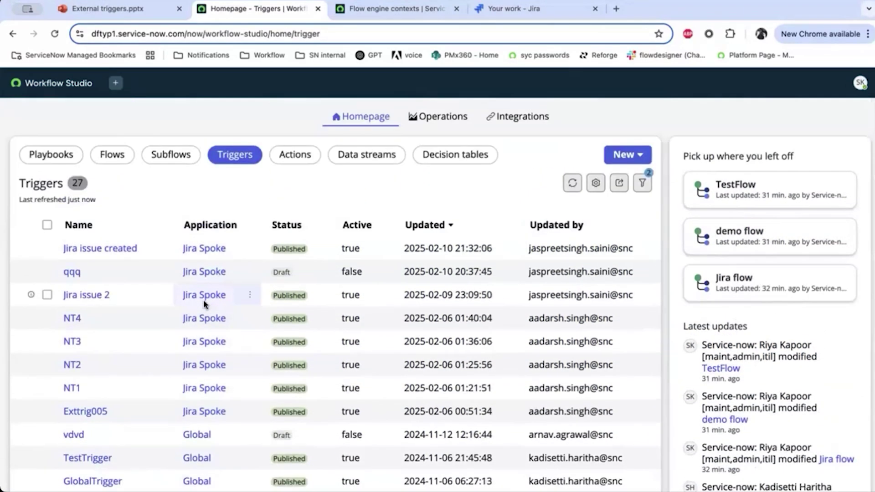
pyautogui.click(627, 155)
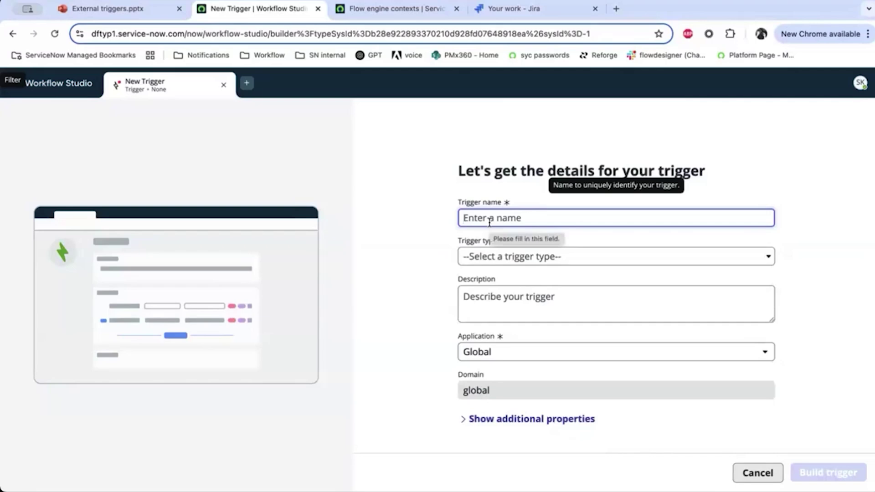
# Name the trigger 'New issue created in JIRA' and make it an Event (Webhook) trigger.
pyautogui.write('Ne')
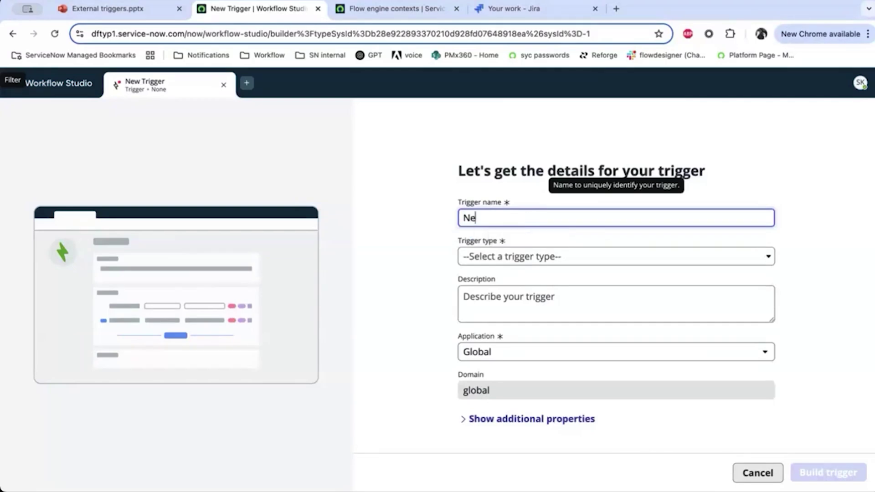
pyautogui.write('w issue created in ')
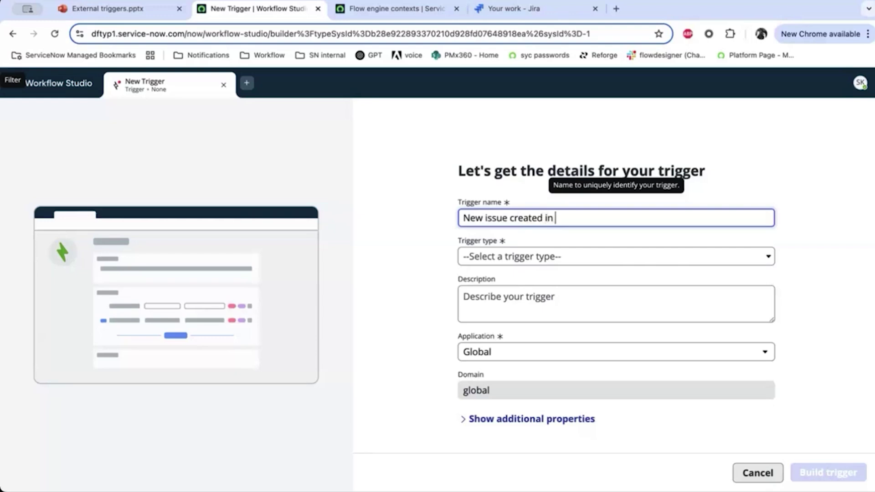
pyautogui.write('JIRA')
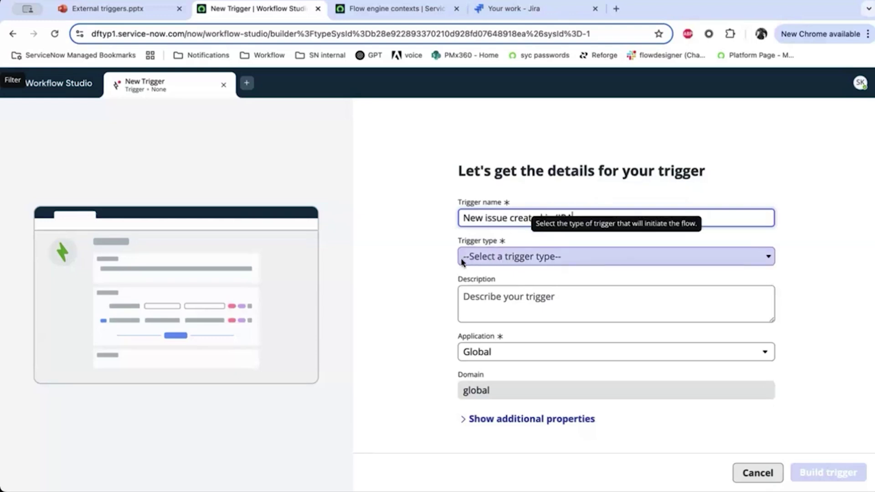
pyautogui.click(417, 230)
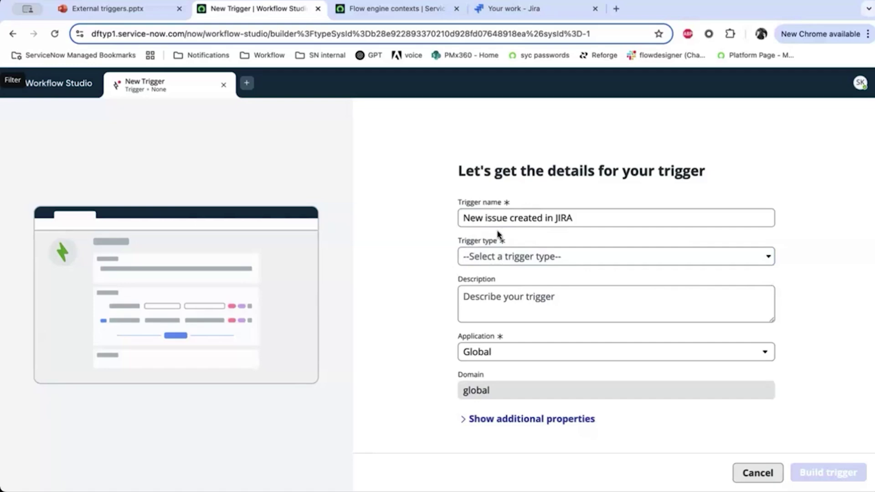
pyautogui.click(504, 253)
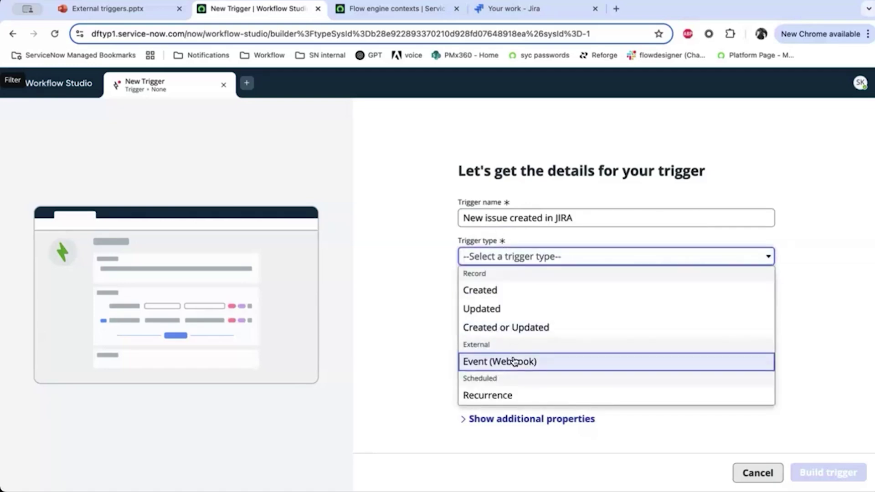
pyautogui.click(559, 361)
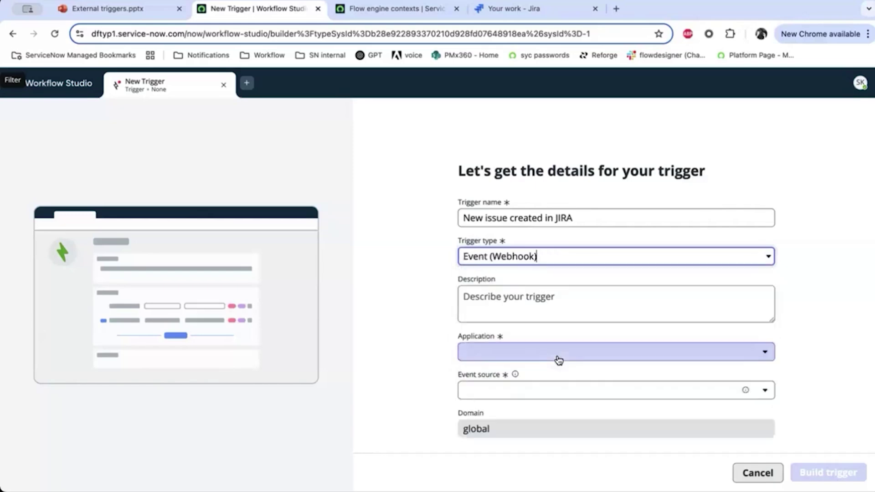
# Enter the trigger description beginning 'Whenever an issue is created'.
pyautogui.click(530, 296)
pyautogui.write('Wh')
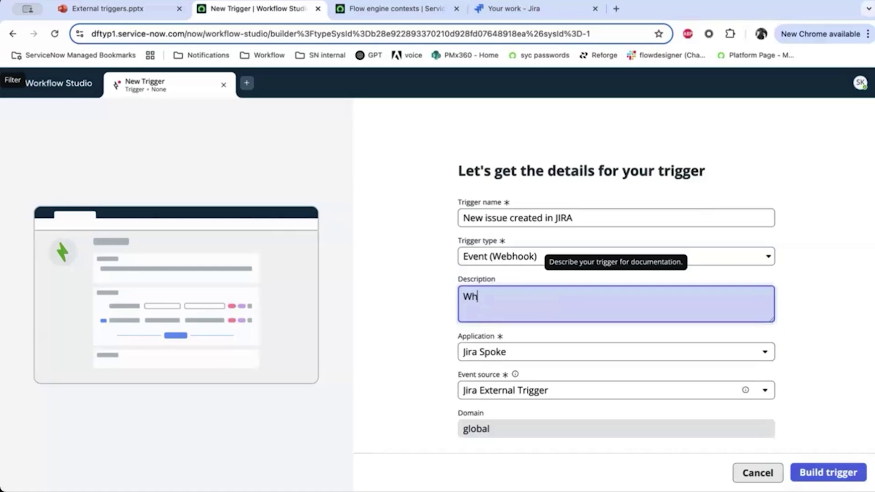
pyautogui.write('enever an issue is')
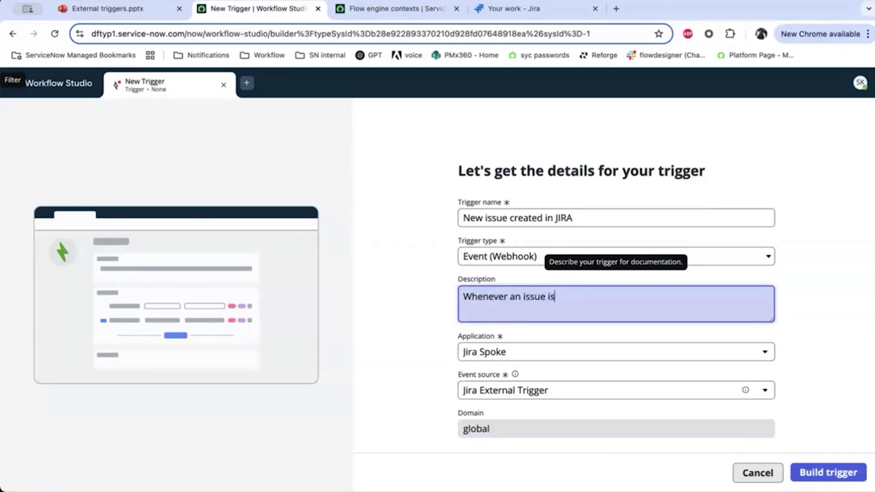
pyautogui.write(' created in JIRA')
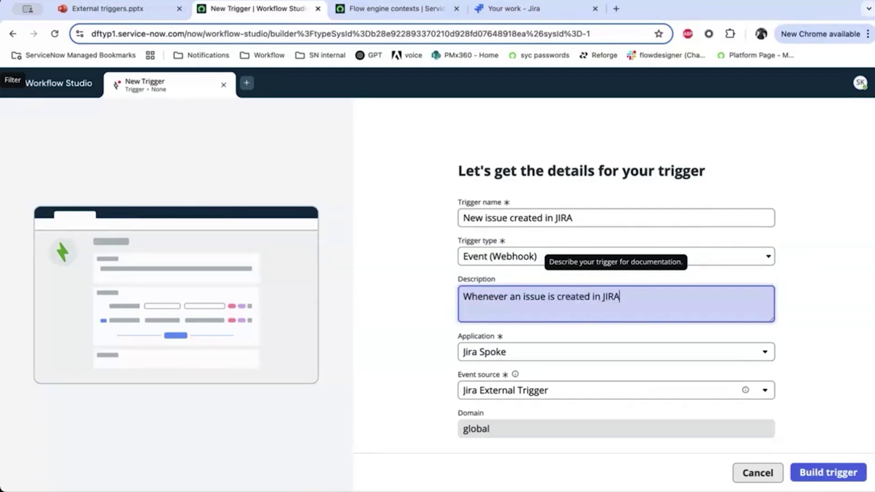
pyautogui.click(435, 332)
pyautogui.scroll(-1, 443, 358)
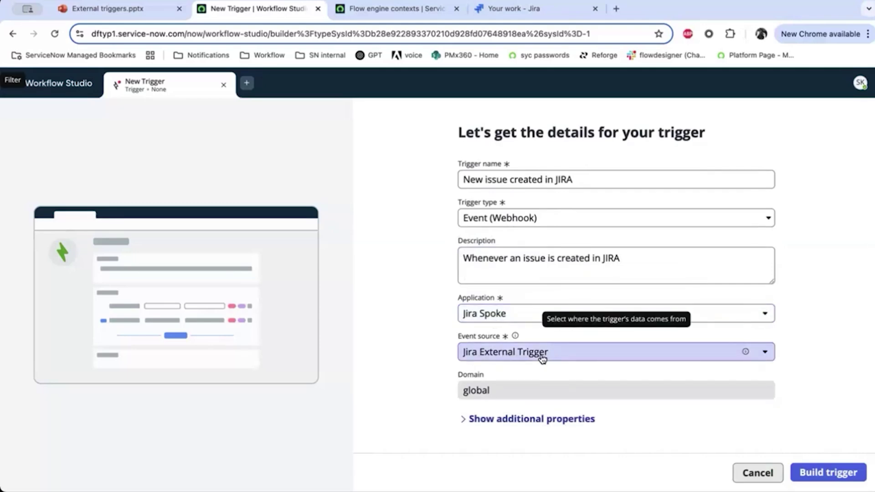
# Build the trigger, then review the event source's authentication and additional details.
pyautogui.click(831, 472)
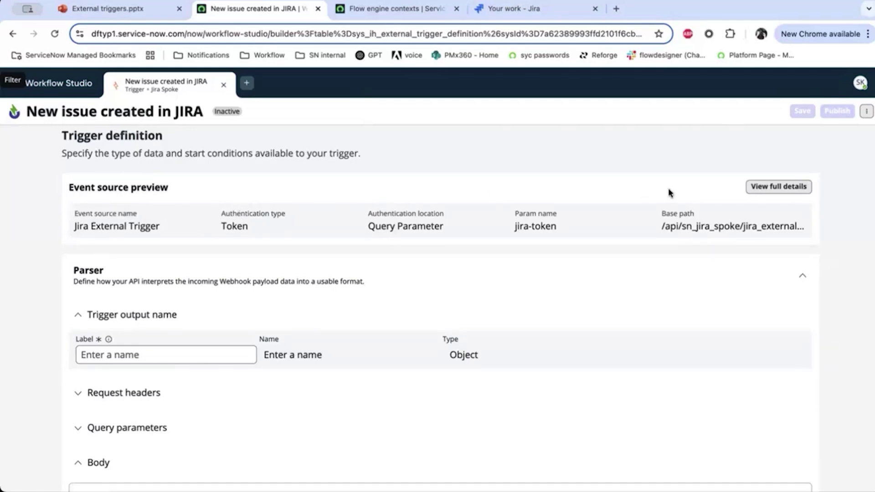
pyautogui.click(768, 186)
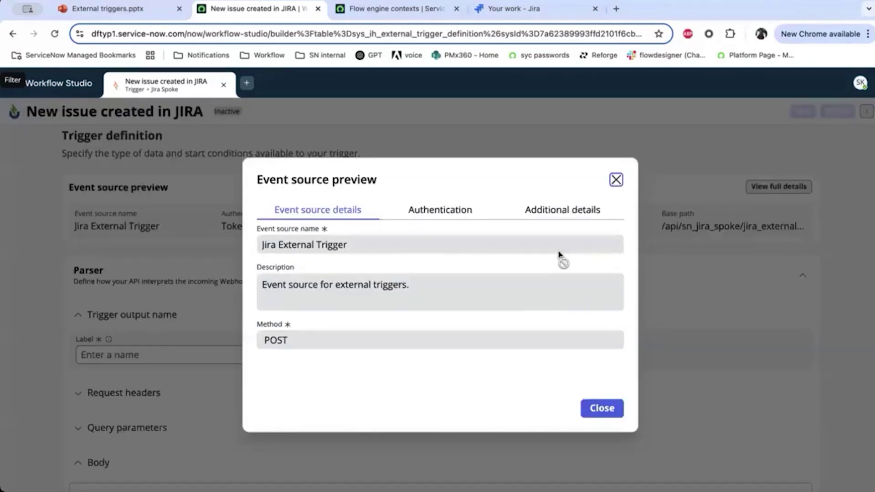
pyautogui.click(441, 214)
pyautogui.click(552, 212)
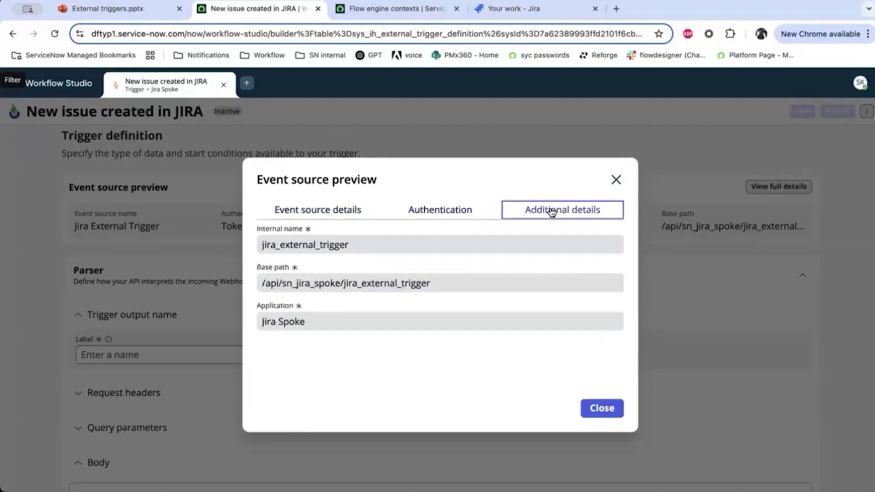
pyautogui.click(618, 179)
# Expand the parser's Request headers section to inspect it, then collapse it.
pyautogui.scroll(-1, 98, 198)
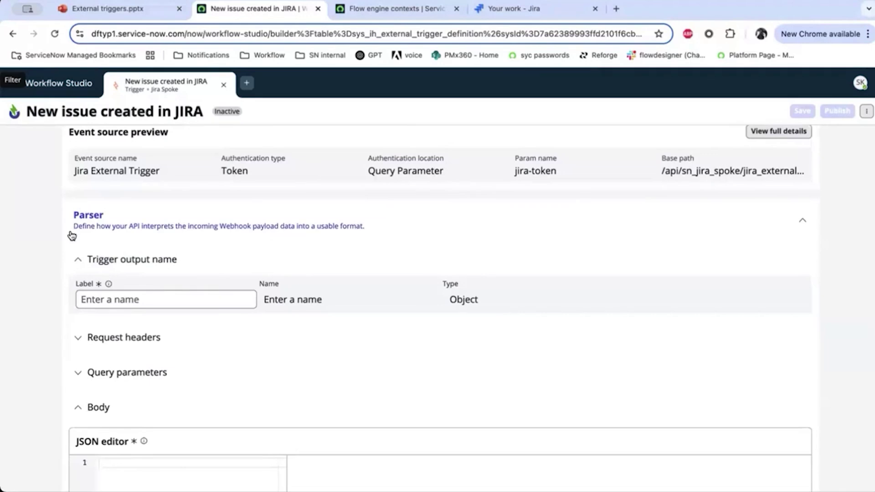
pyautogui.scroll(-1, 62, 306)
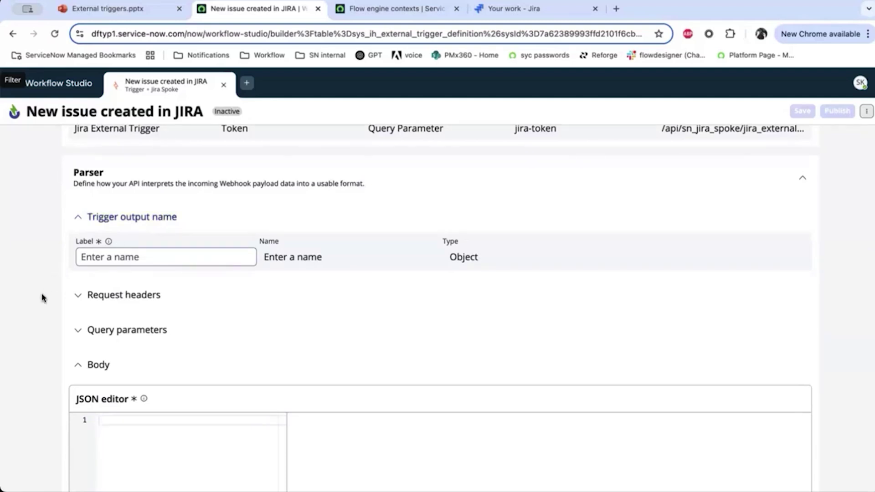
pyautogui.scroll(-1, 43, 299)
pyautogui.click(81, 270)
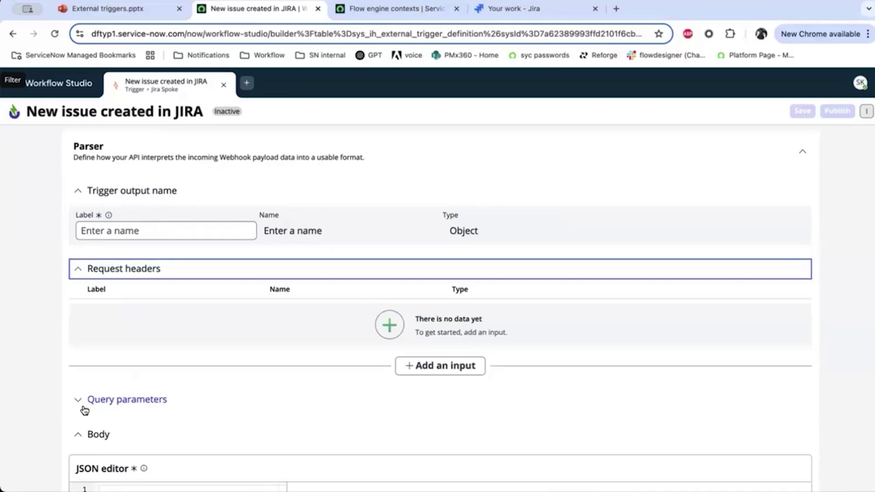
pyautogui.click(82, 270)
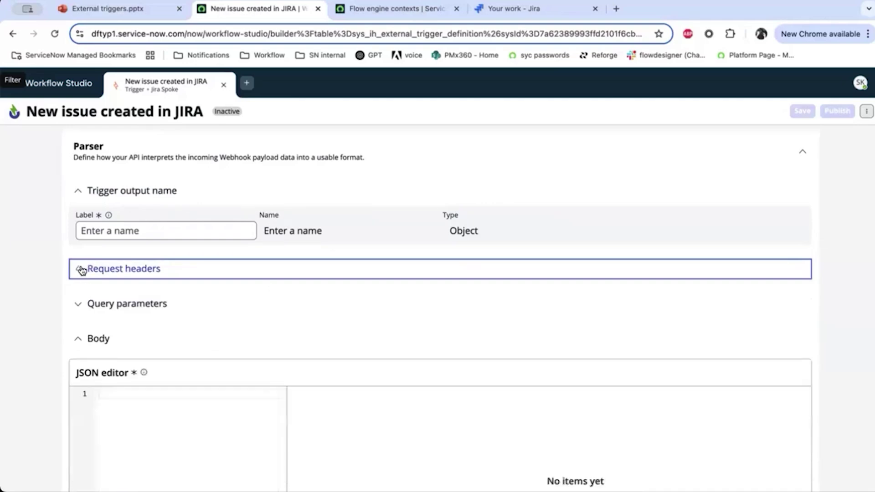
# Label the trigger output 'Output'.
pyautogui.click(117, 235)
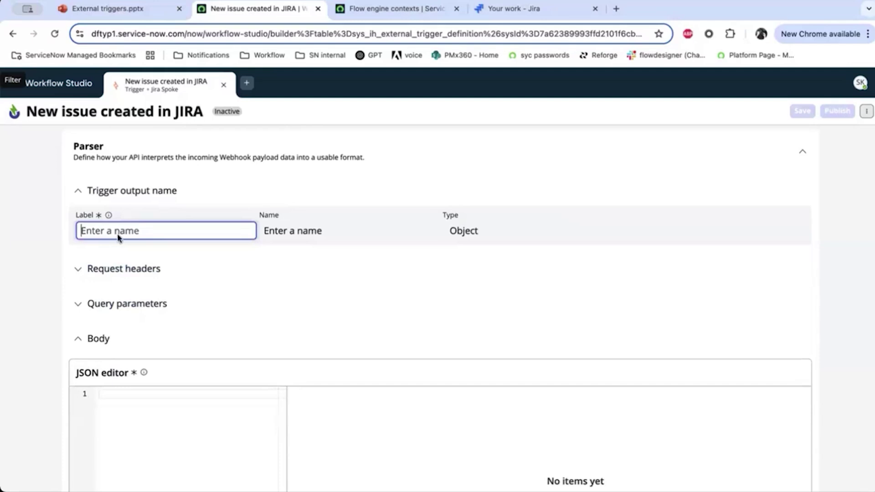
pyautogui.write('Output')
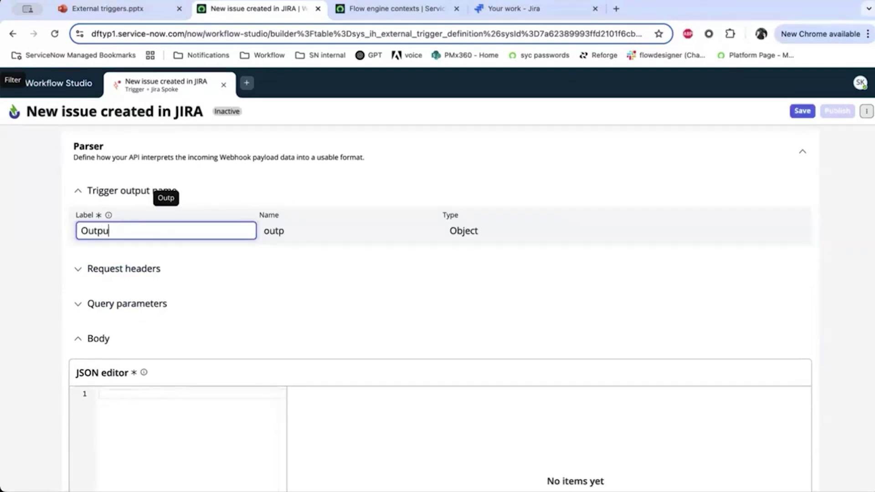
pyautogui.click(41, 272)
pyautogui.scroll(-2, 48, 293)
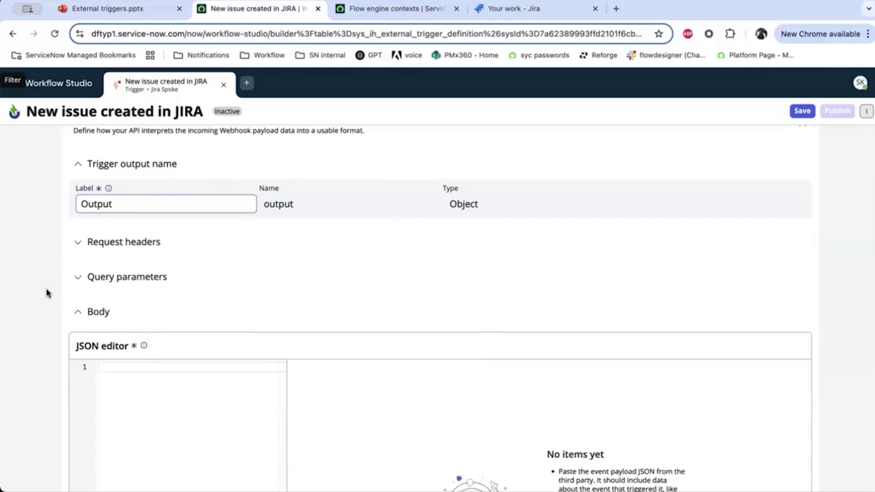
pyautogui.scroll(-3, 48, 293)
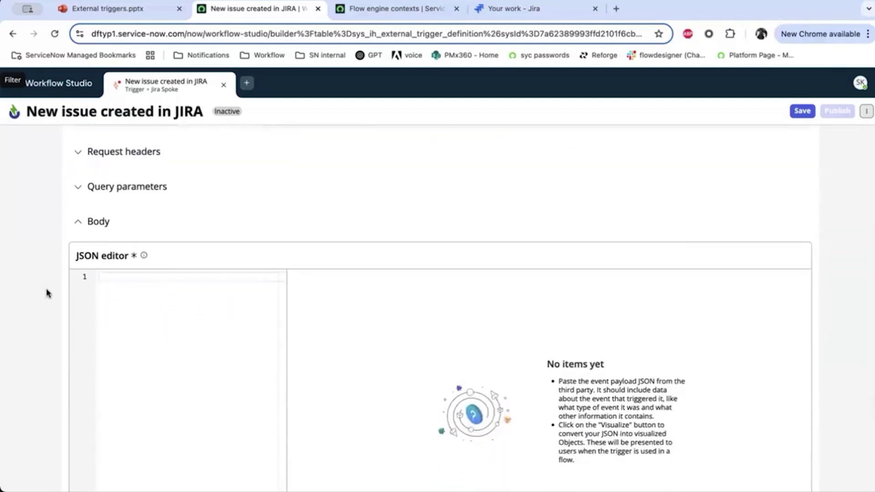
pyautogui.scroll(-2, 48, 293)
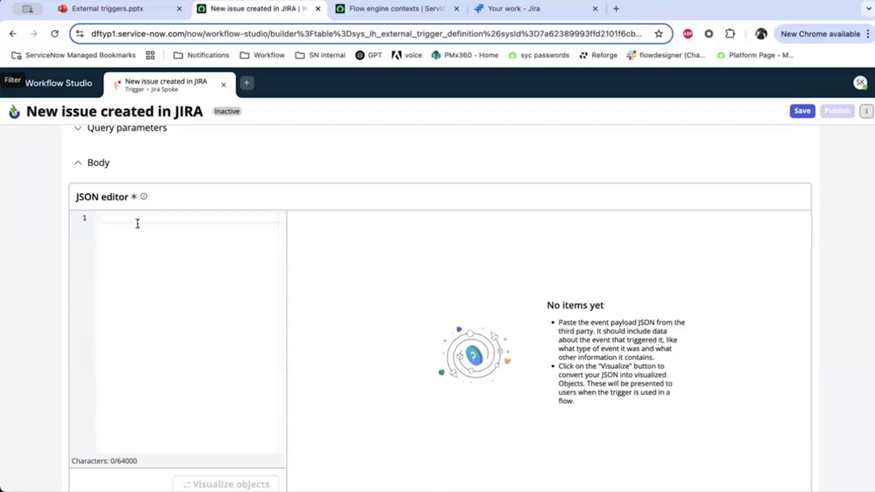
# Paste the sample Jira issue JSON into the body, generate its properties, and inspect the issue fields.
pyautogui.hotkey('ctrl', 'v')
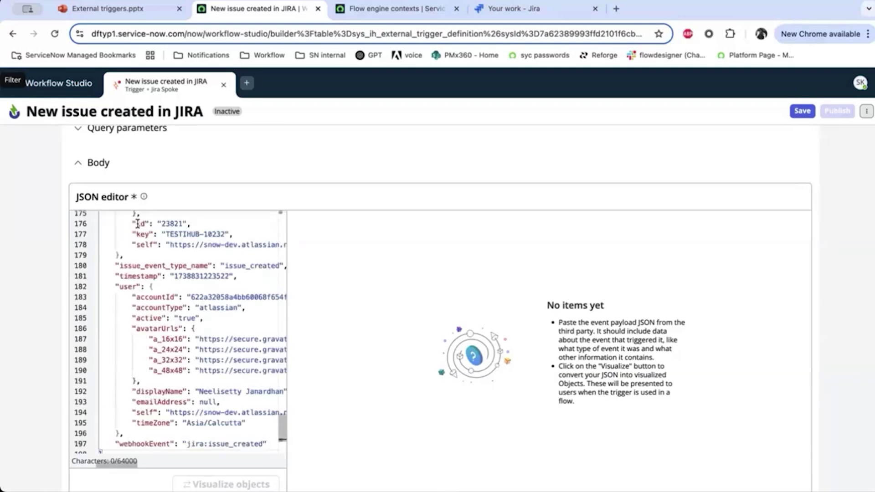
pyautogui.scroll(20, 143, 276)
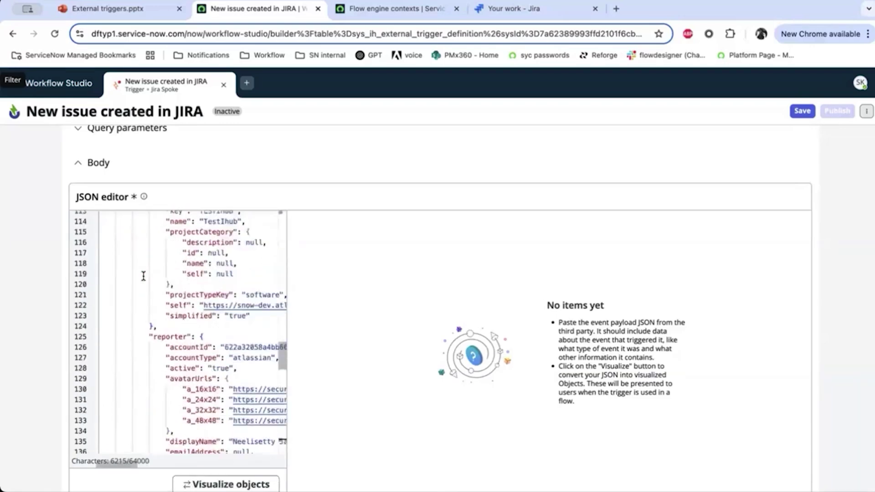
pyautogui.scroll(-1, 28, 241)
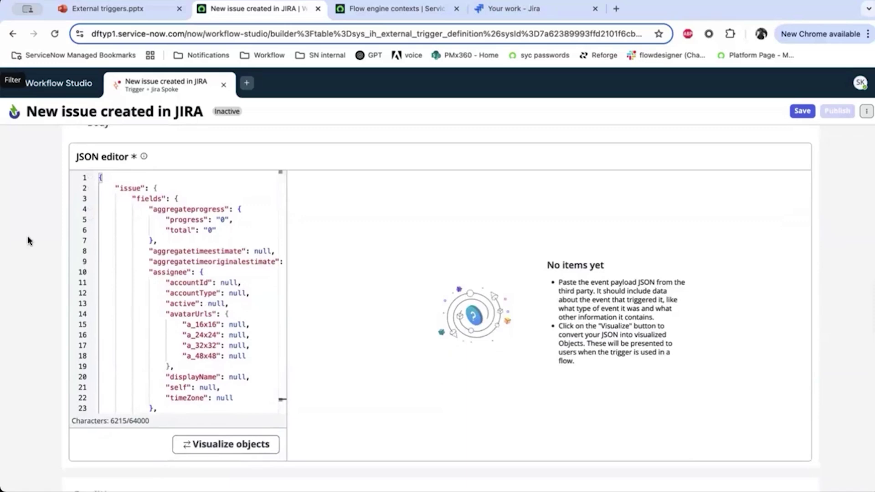
pyautogui.click(224, 446)
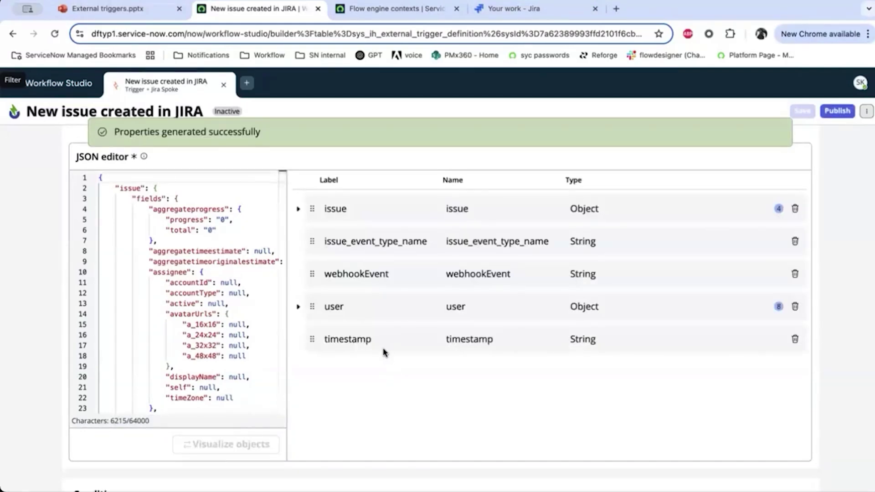
pyautogui.click(298, 209)
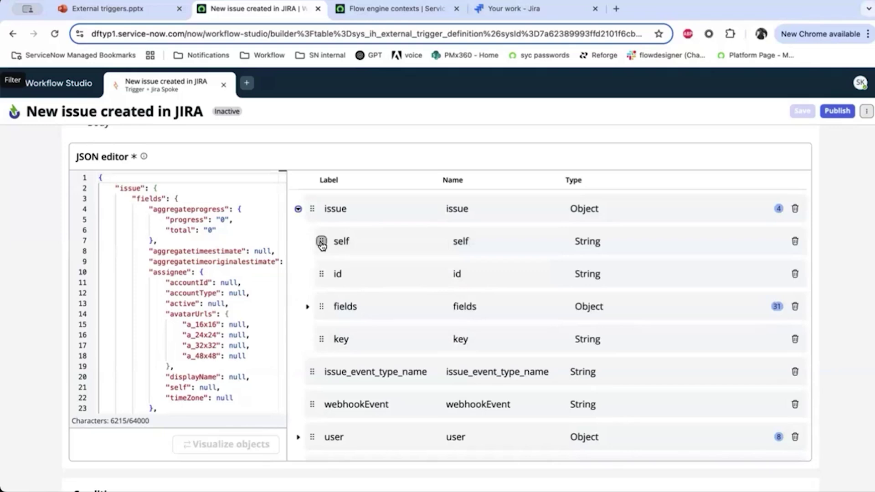
pyautogui.moveTo(322, 245)
pyautogui.mouseDown()
pyautogui.moveTo(326, 270)
pyautogui.moveTo(315, 246)
pyautogui.mouseUp()
pyautogui.click(298, 210)
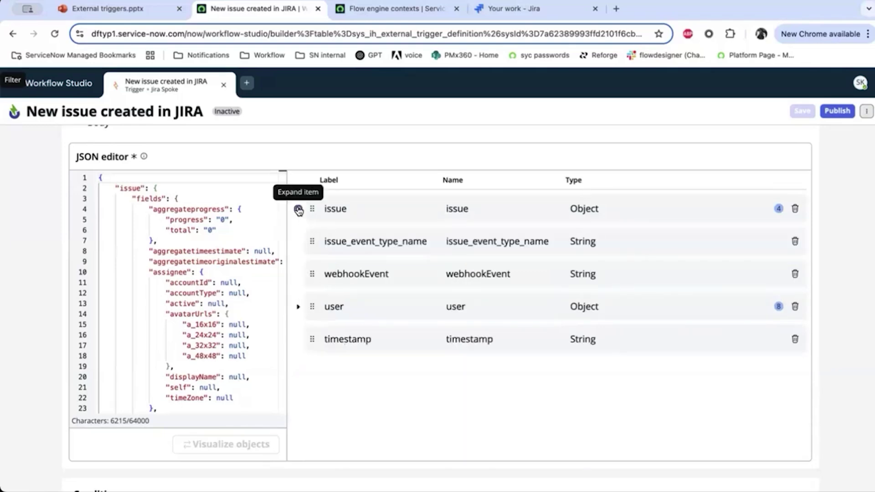
# Make the first condition an issue data pill that contains 'Test-'.
pyautogui.scroll(-7, 335, 388)
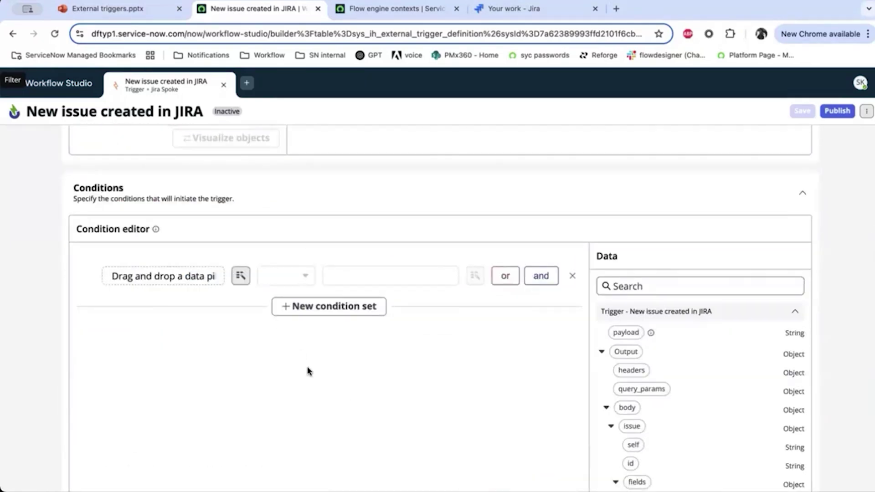
pyautogui.scroll(-1, 308, 372)
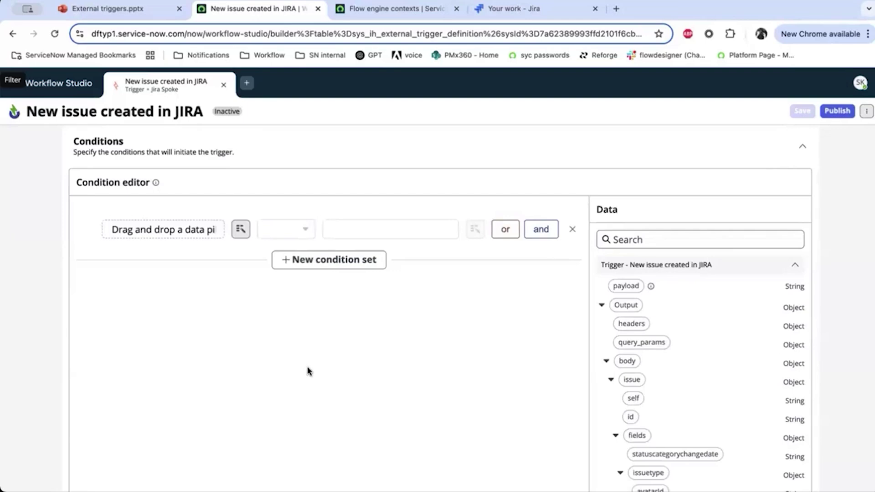
pyautogui.scroll(-1, 668, 306)
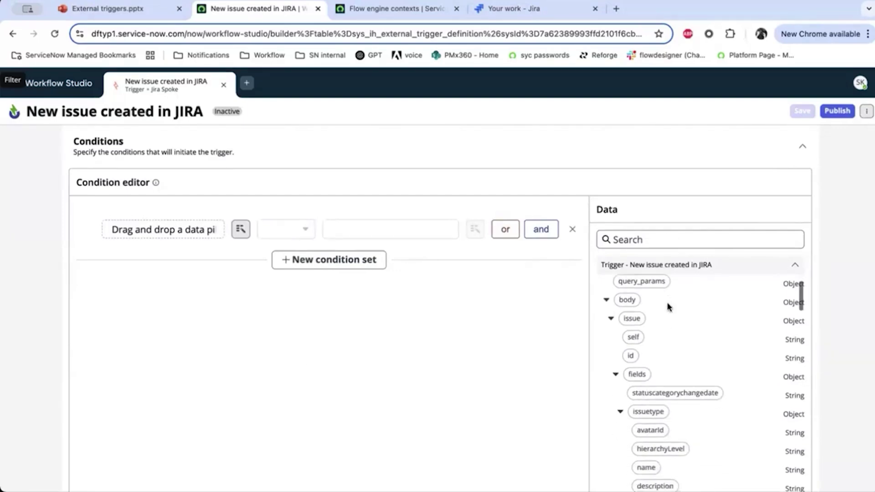
pyautogui.scroll(1, 644, 337)
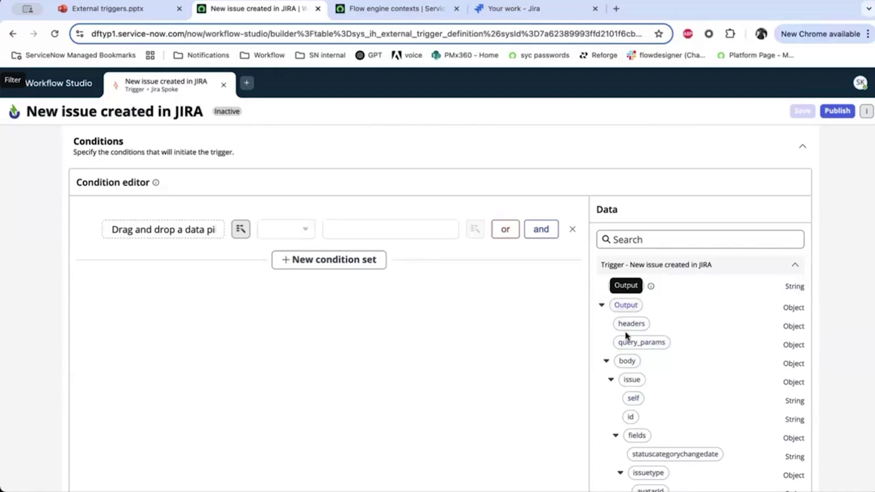
pyautogui.moveTo(634, 398); pyautogui.dragTo(136, 229)
pyautogui.click(217, 233)
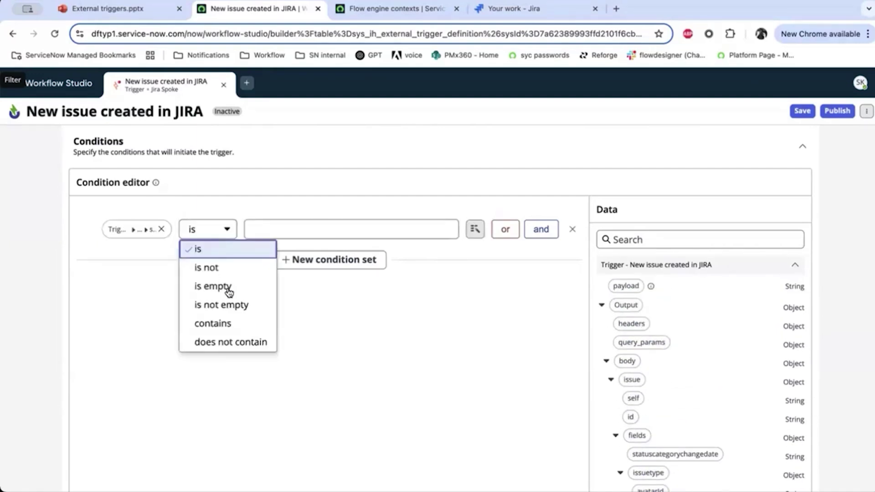
pyautogui.click(238, 324)
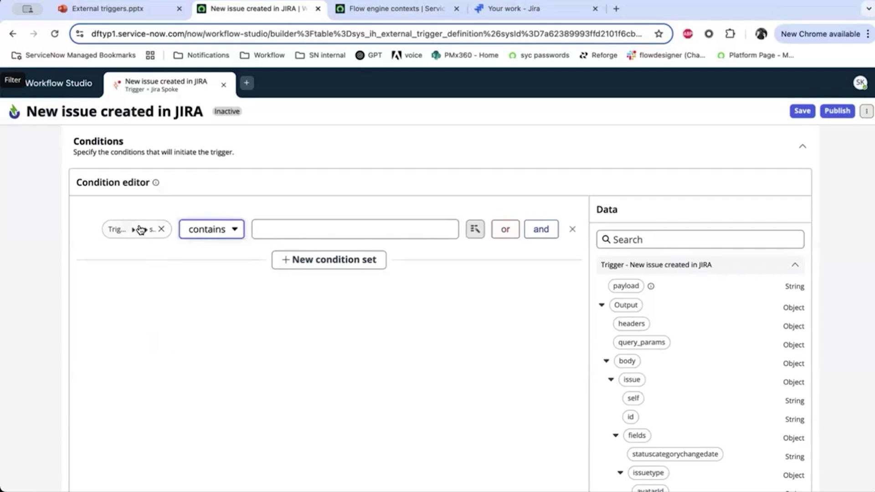
pyautogui.click(290, 228)
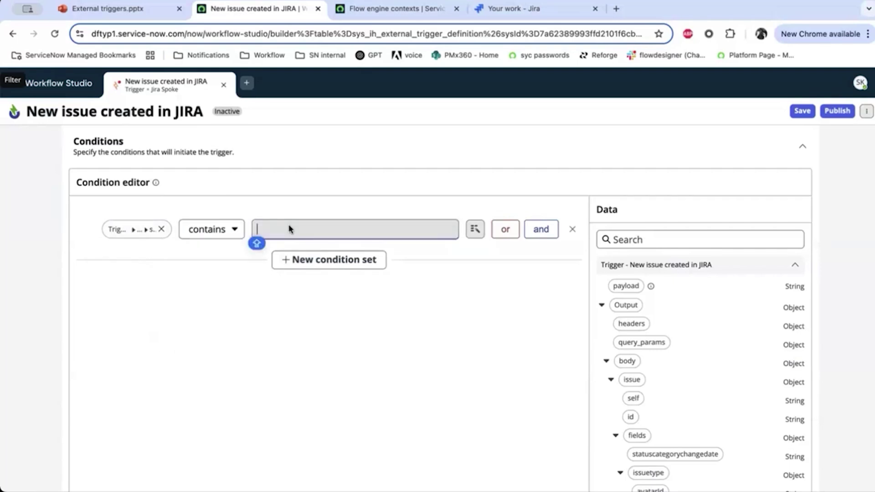
pyautogui.write('Test-')
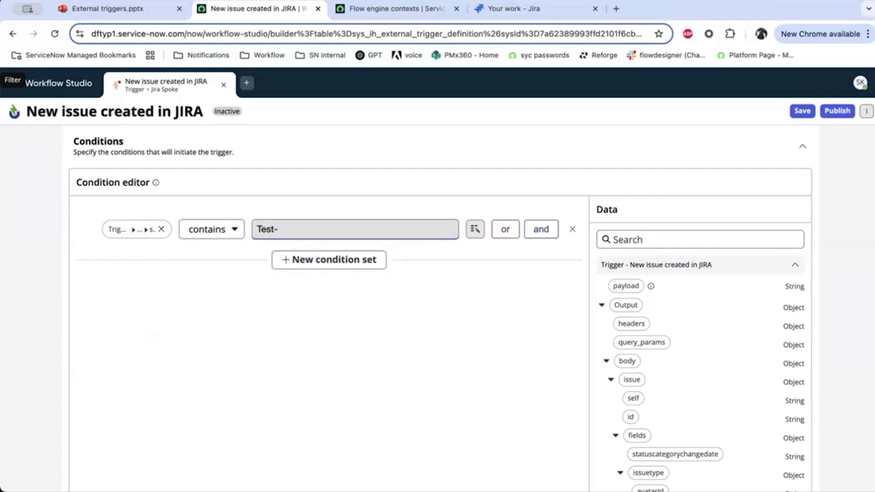
# Append the issue status name pill (Output > body > issue > fields > status) to that value.
pyautogui.click(475, 229)
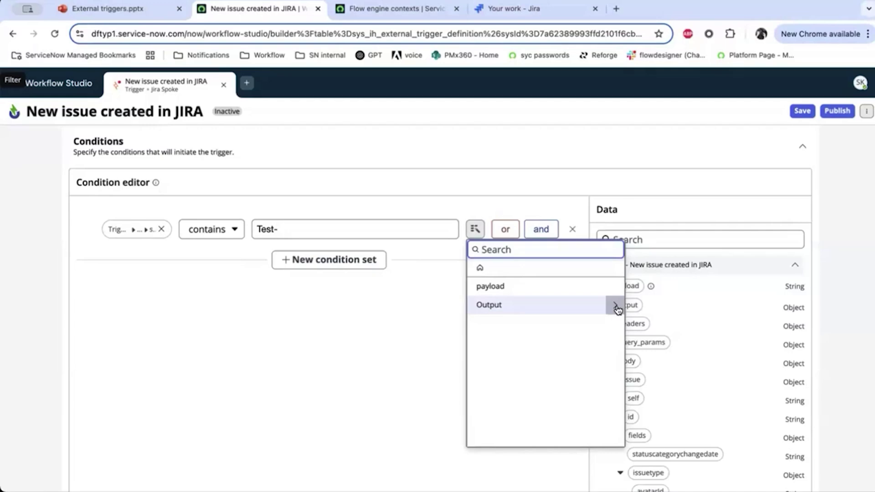
pyautogui.click(616, 306)
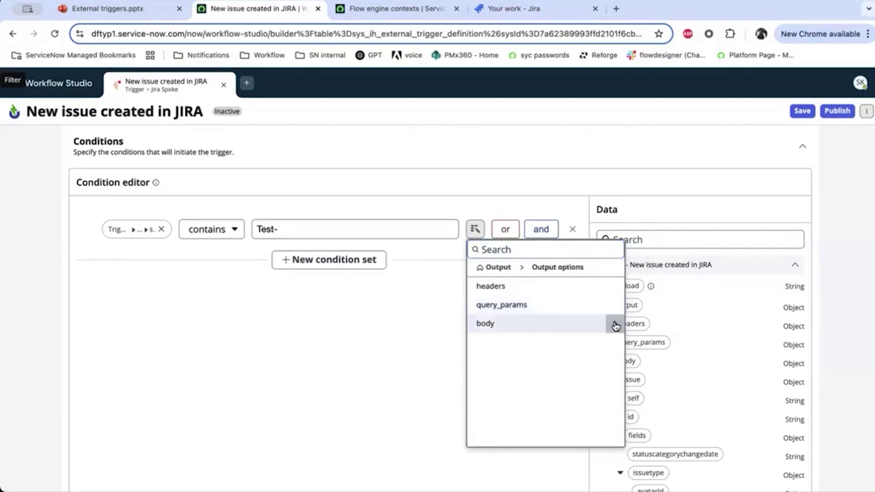
pyautogui.click(615, 324)
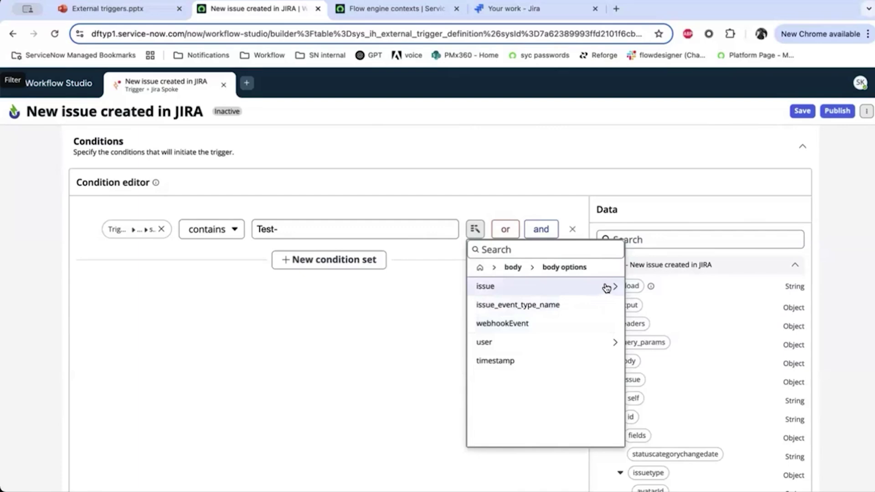
pyautogui.click(615, 286)
pyautogui.click(615, 324)
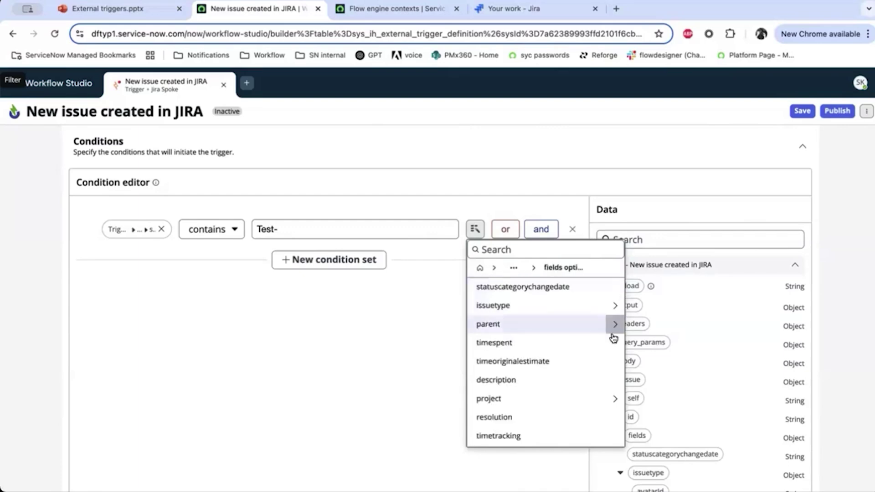
pyautogui.scroll(-3, 565, 379)
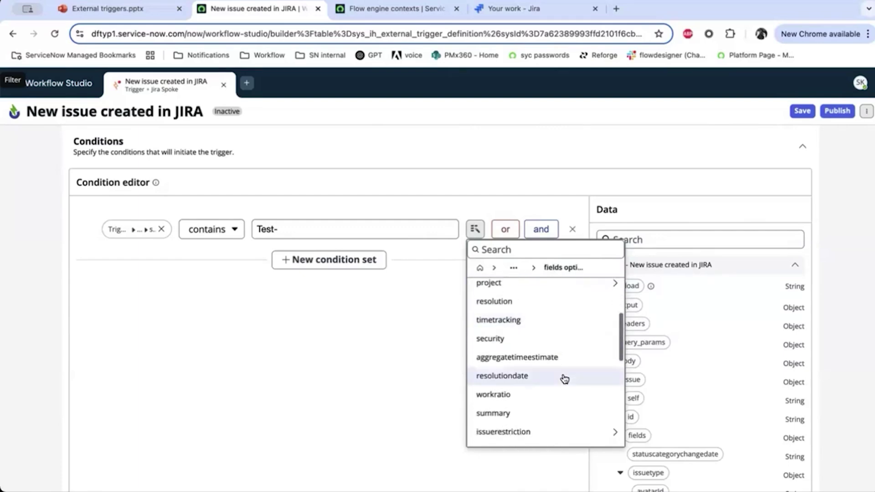
pyautogui.scroll(-5, 564, 378)
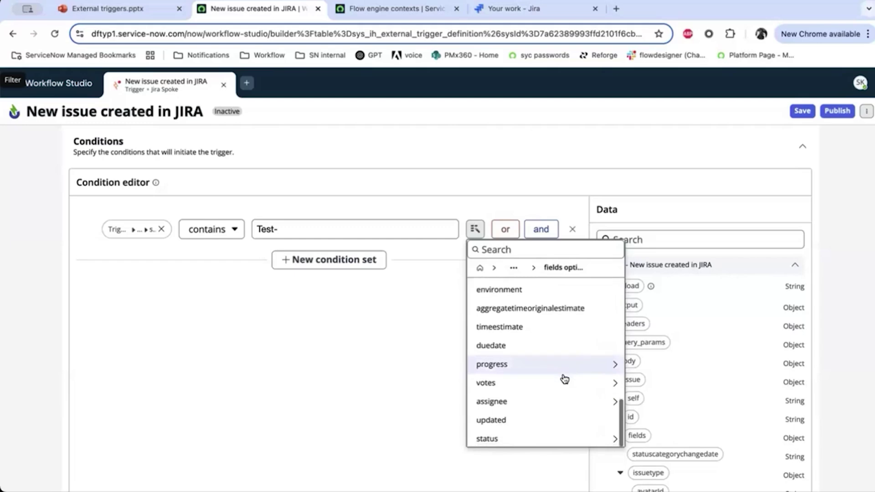
pyautogui.click(613, 438)
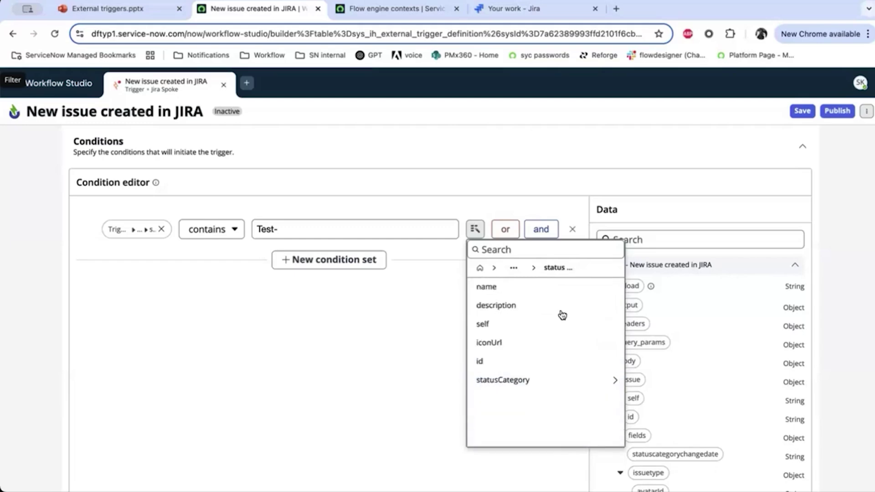
pyautogui.click(554, 287)
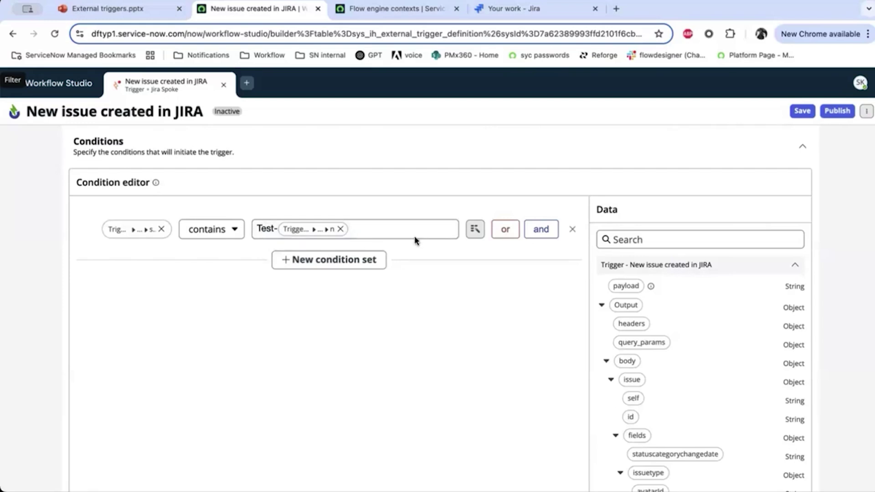
# Add an AND condition requiring the status name to be 'To Do'.
pyautogui.click(543, 228)
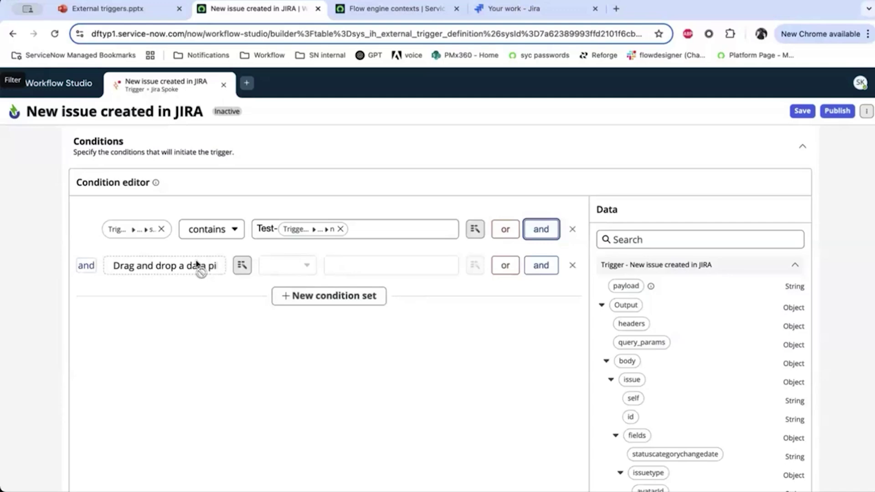
pyautogui.moveTo(197, 265); pyautogui.dragTo(198, 266)
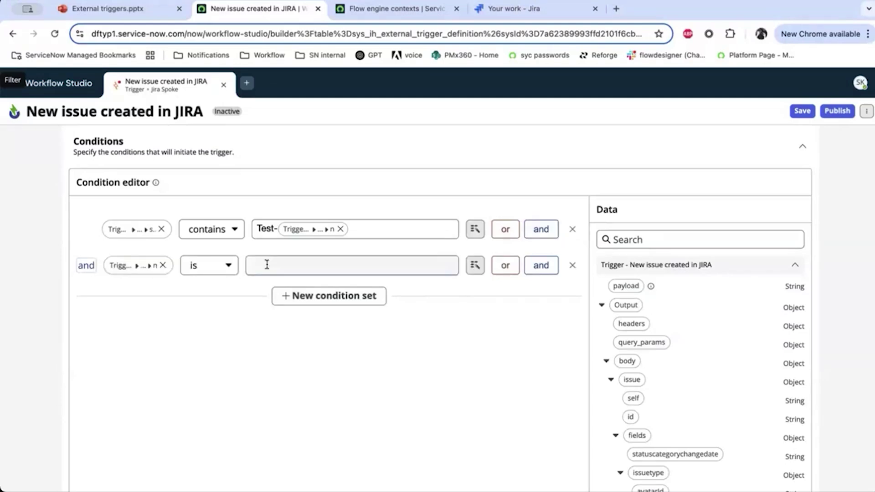
pyautogui.click(267, 265)
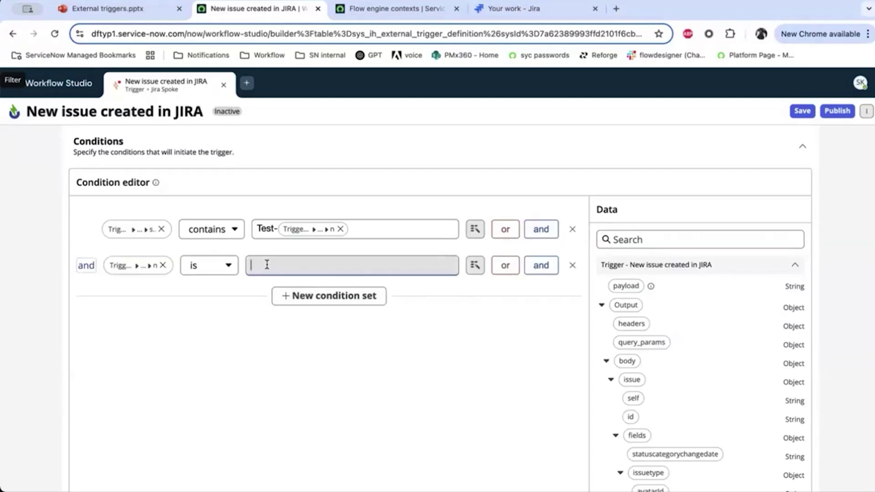
pyautogui.write('To Do')
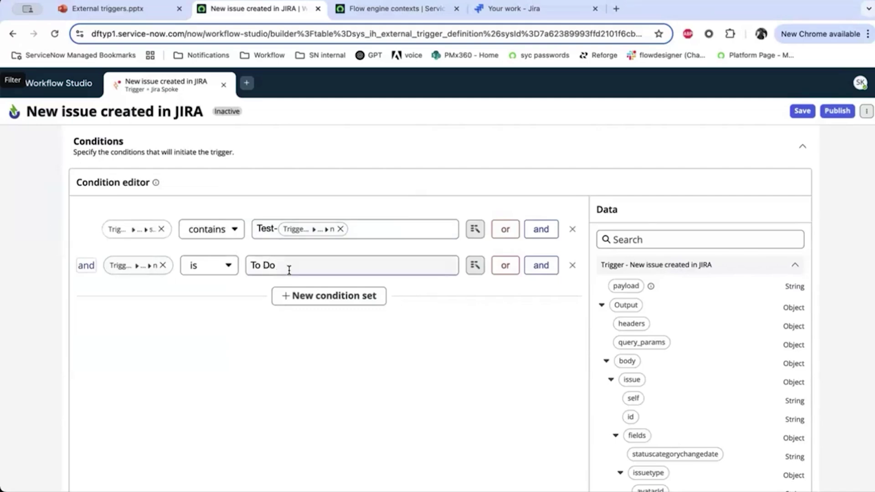
# Save the 'New issue created in JIRA' trigger and confirm publishing it.
pyautogui.scroll(10, 233, 190)
pyautogui.scroll(-5, 237, 252)
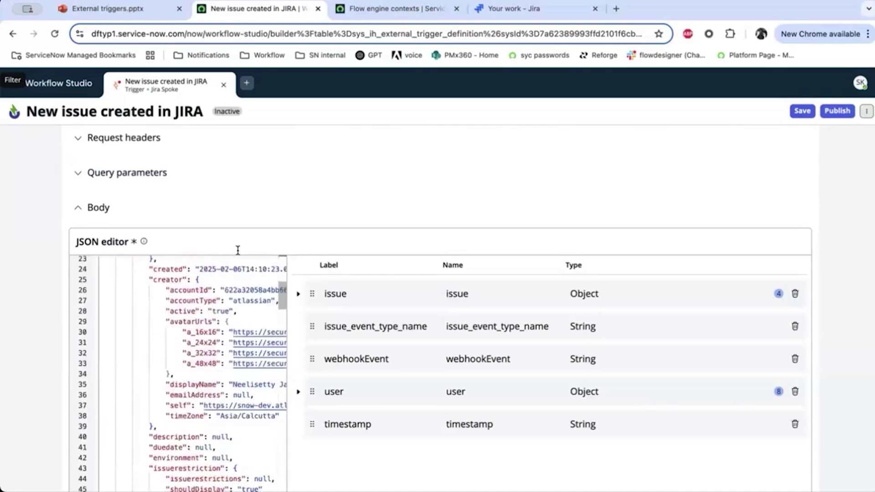
pyautogui.scroll(-5, 237, 250)
pyautogui.scroll(-6, 50, 332)
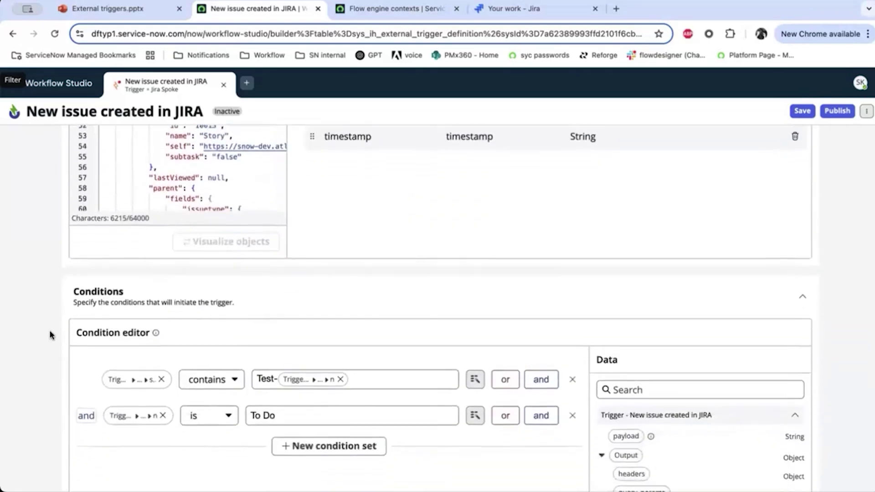
pyautogui.scroll(-3, 57, 326)
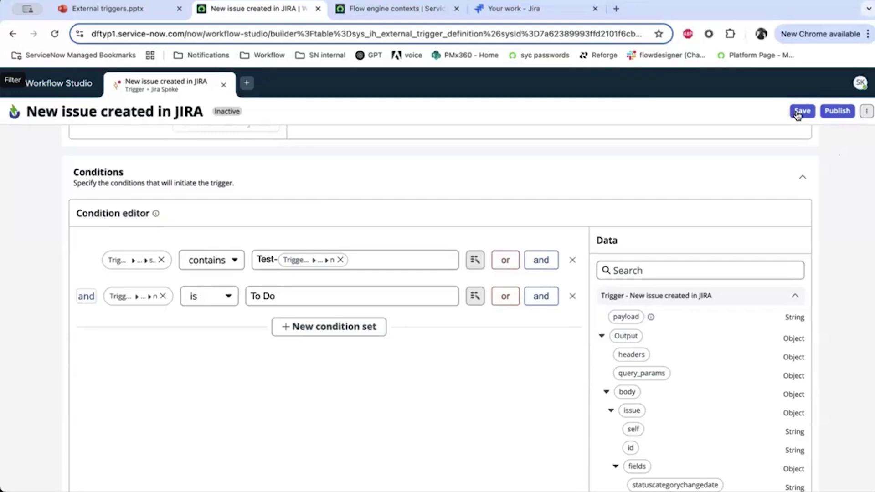
pyautogui.click(797, 112)
pyautogui.click(836, 113)
pyautogui.click(520, 333)
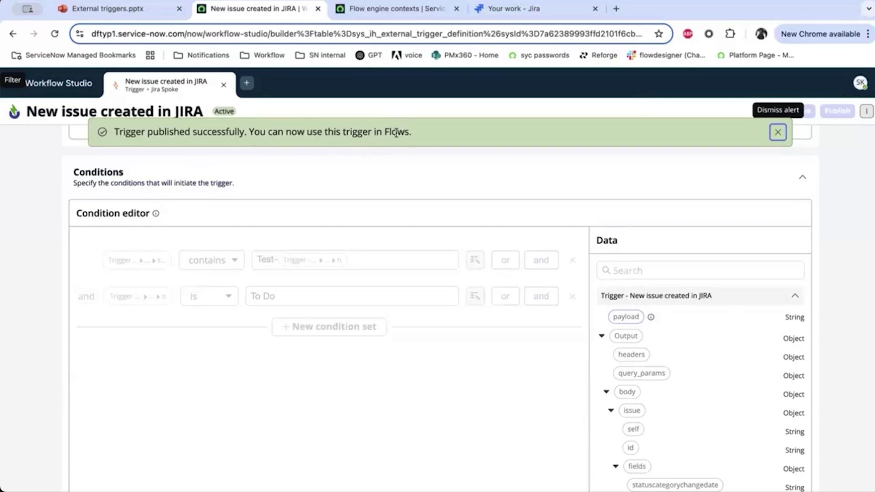
# From the Workflow Studio home, create and build a flow named 'New issue in Jira flow'.
pyautogui.click(80, 86)
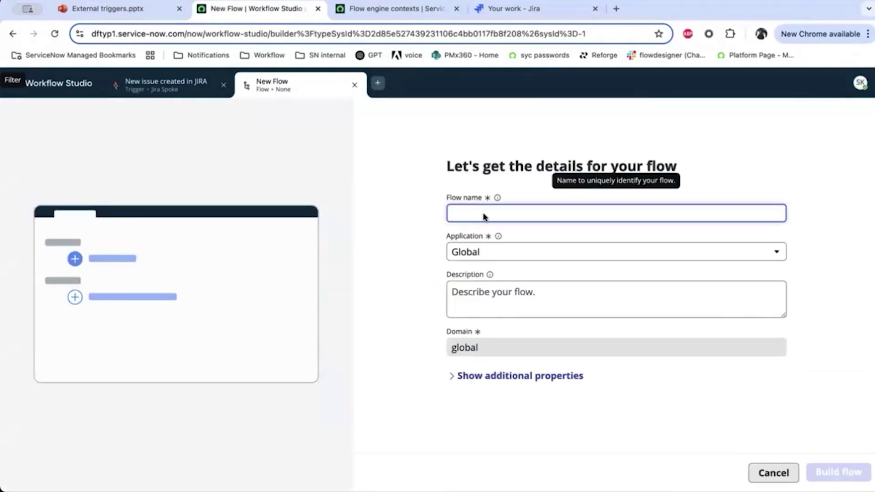
pyautogui.write('New issue')
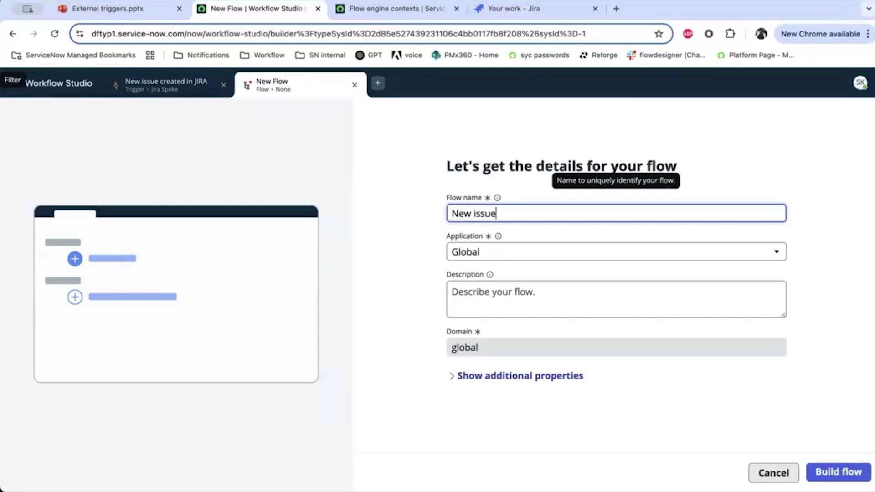
pyautogui.write(' in Jira flow')
pyautogui.click(846, 468)
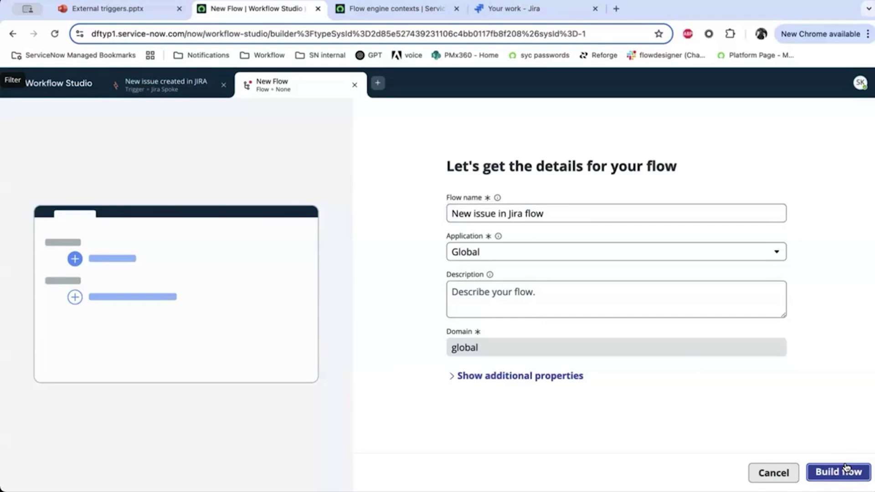
pyautogui.click(106, 181)
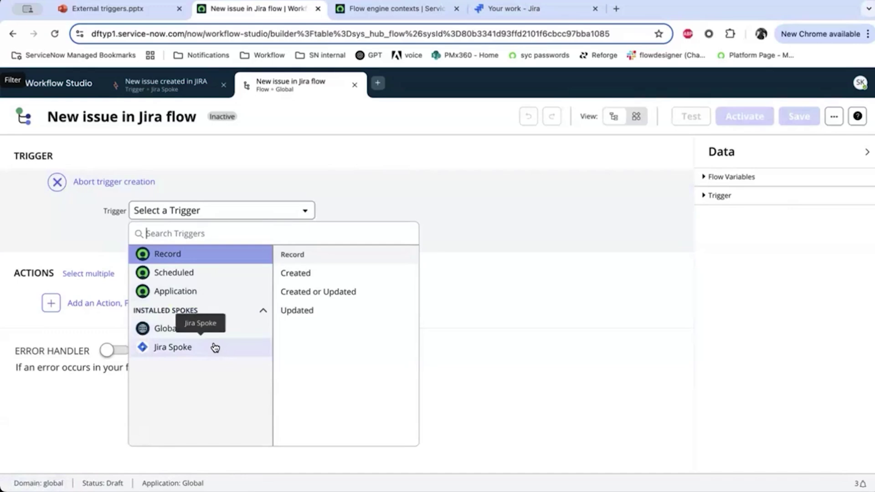
# Set the Jira Spoke trigger 'New issue created in JIRA' on the flow and review its definition.
pyautogui.click(185, 347)
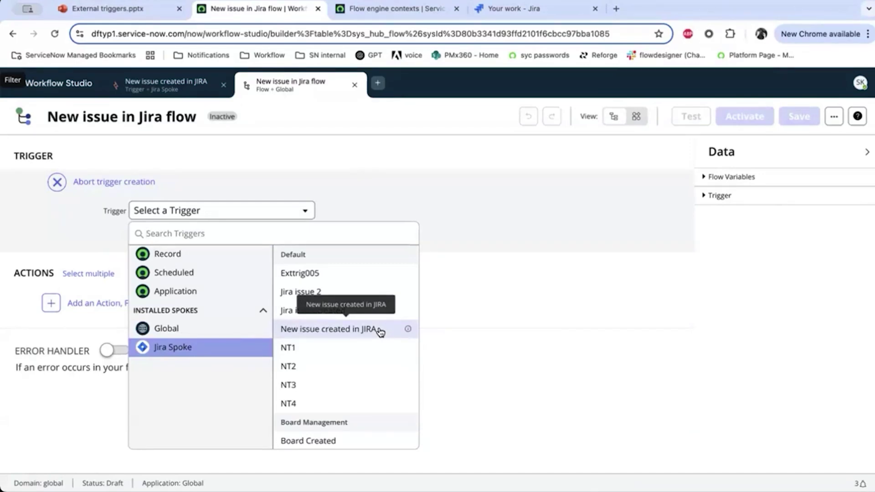
pyautogui.click(379, 330)
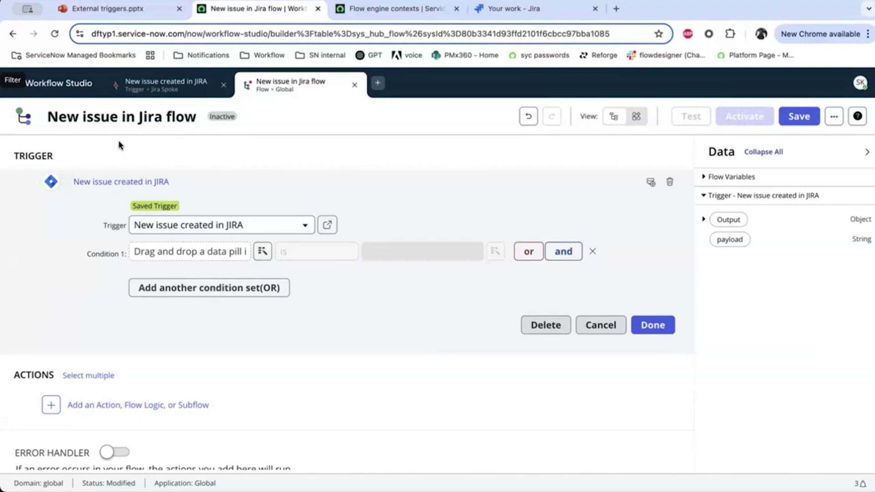
pyautogui.click(152, 92)
pyautogui.scroll(5, 153, 223)
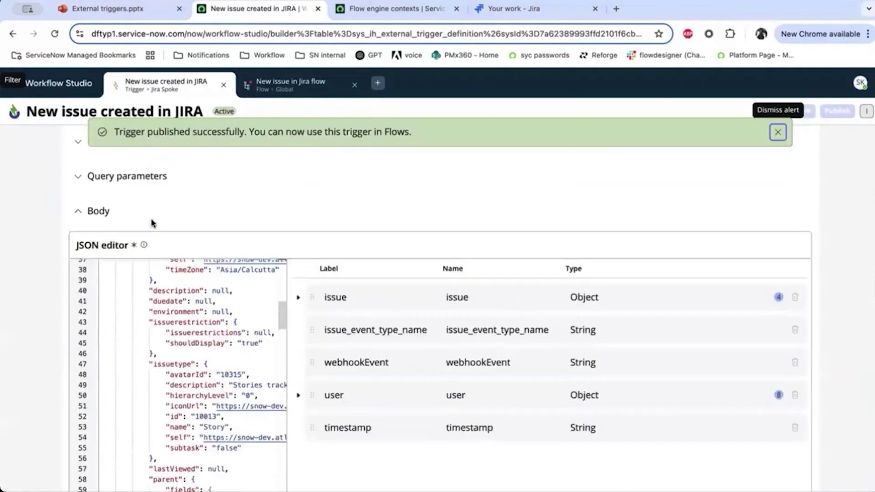
pyautogui.scroll(6, 153, 223)
pyautogui.scroll(-10, 148, 234)
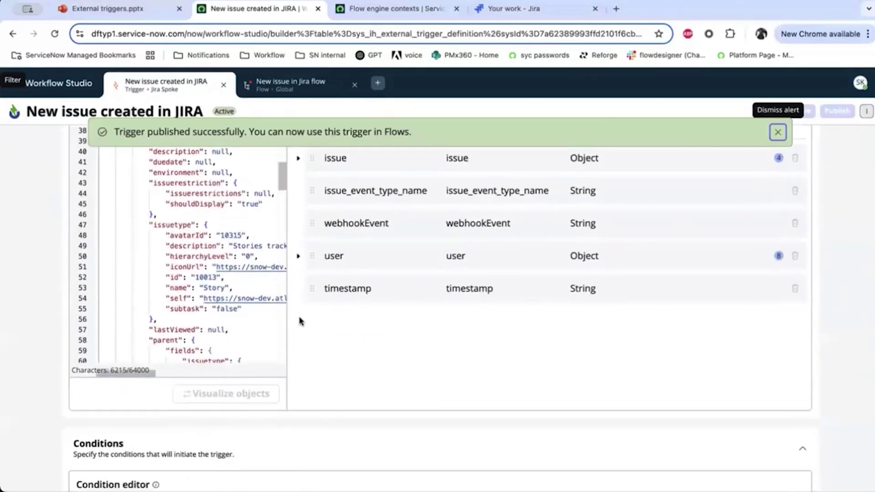
pyautogui.click(284, 87)
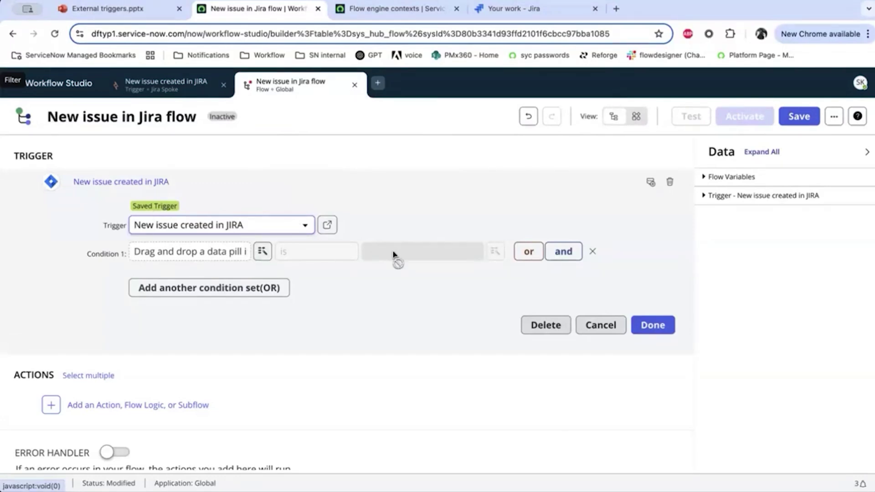
# Recheck the trigger's conditions, then finish the flow's trigger setup with no added condition.
pyautogui.click(203, 93)
pyautogui.scroll(-15, 182, 274)
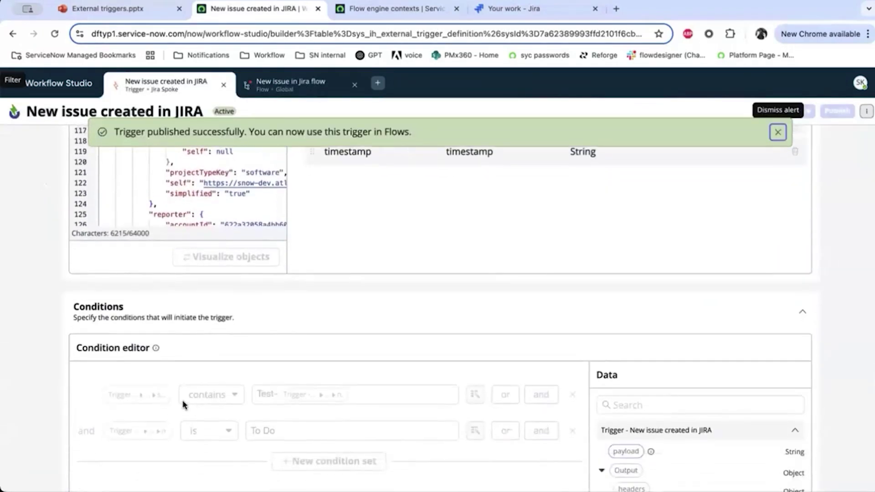
pyautogui.click(292, 86)
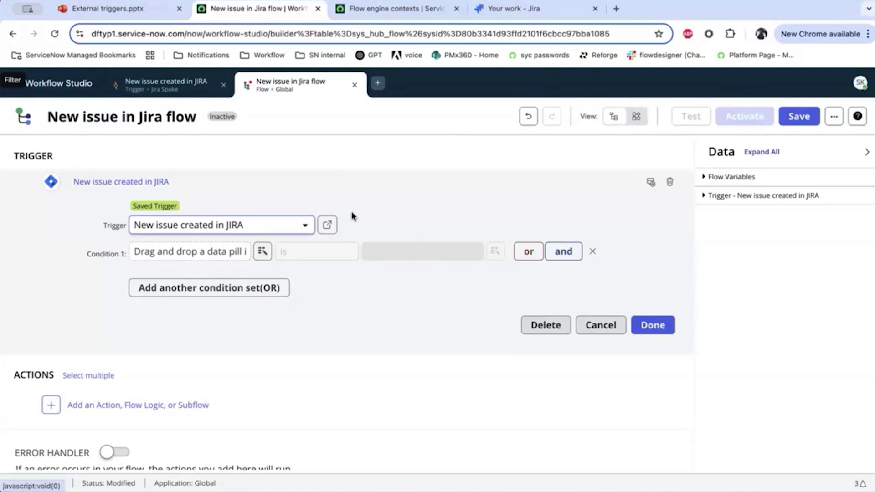
pyautogui.click(662, 333)
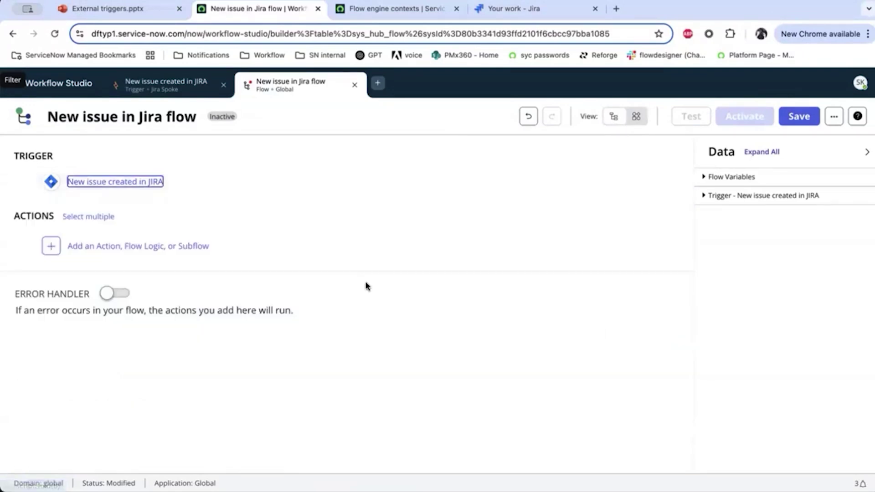
# Add a Log action with the message 'log of my jira flow'.
pyautogui.click(171, 250)
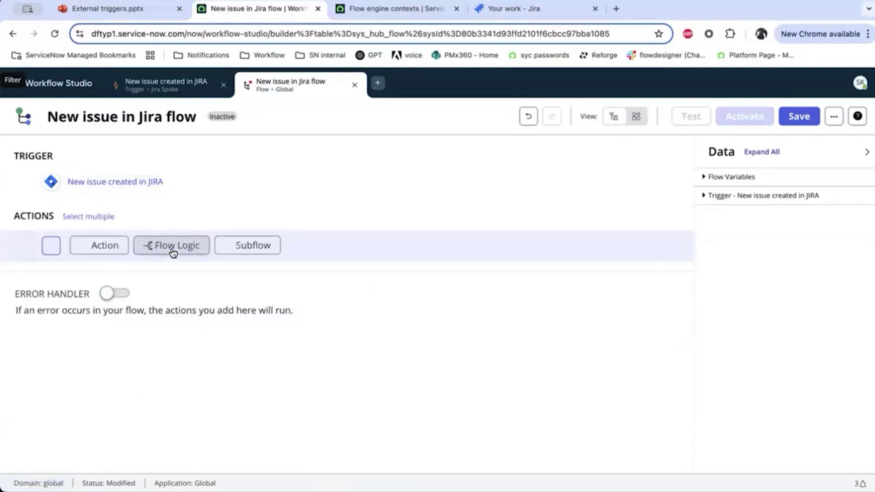
pyautogui.click(106, 247)
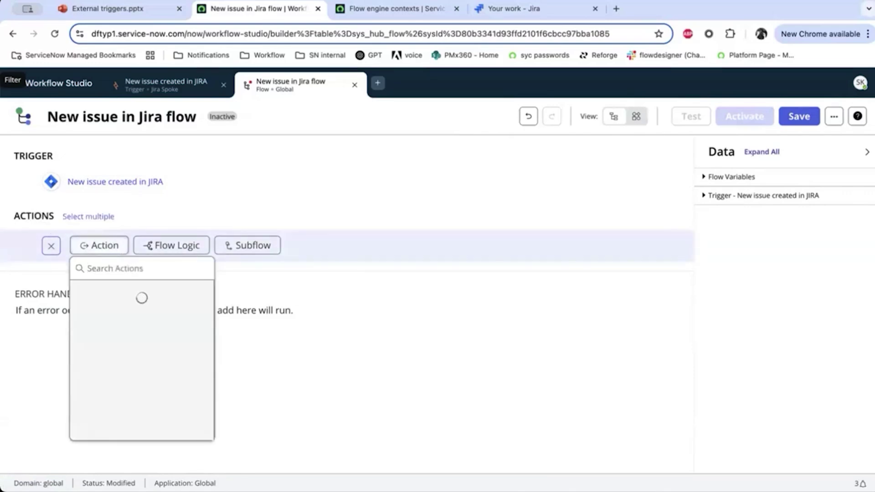
pyautogui.write('log')
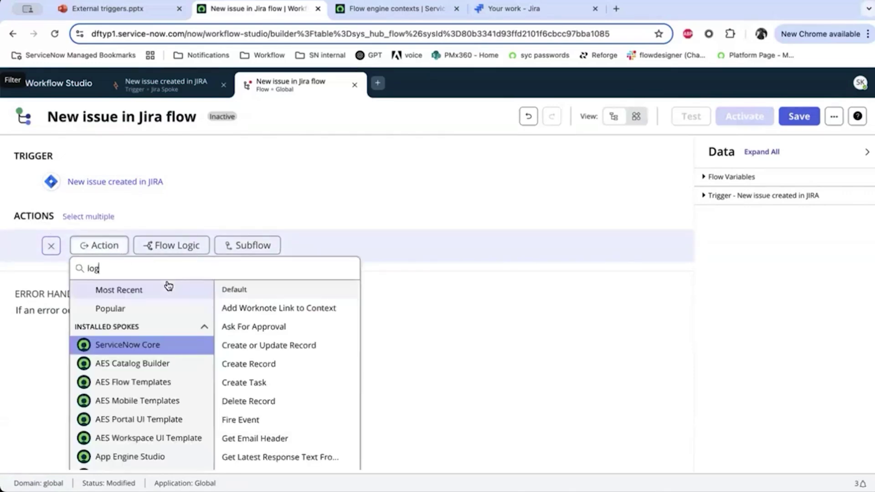
pyautogui.click(237, 290)
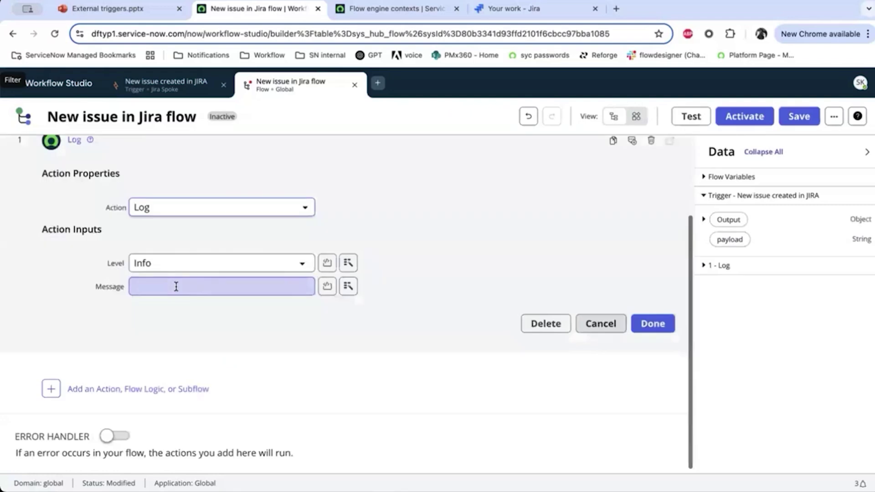
pyautogui.click(201, 288)
pyautogui.write('log of my jira flow')
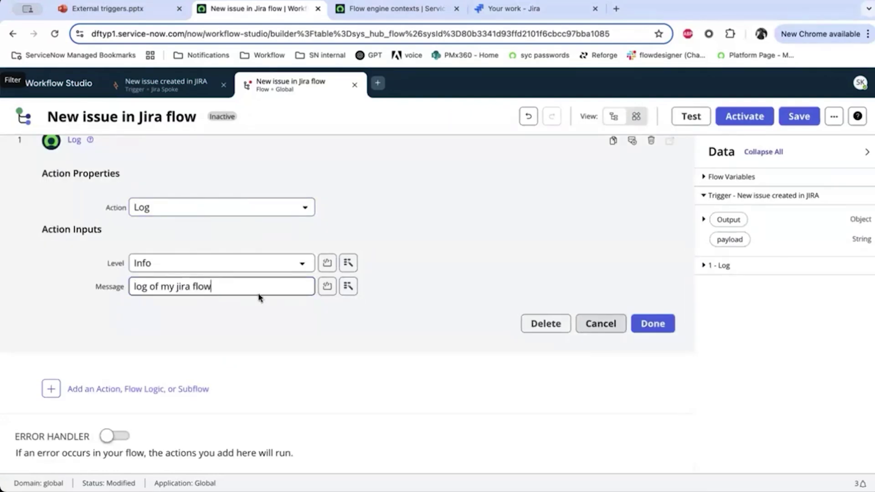
pyautogui.click(655, 329)
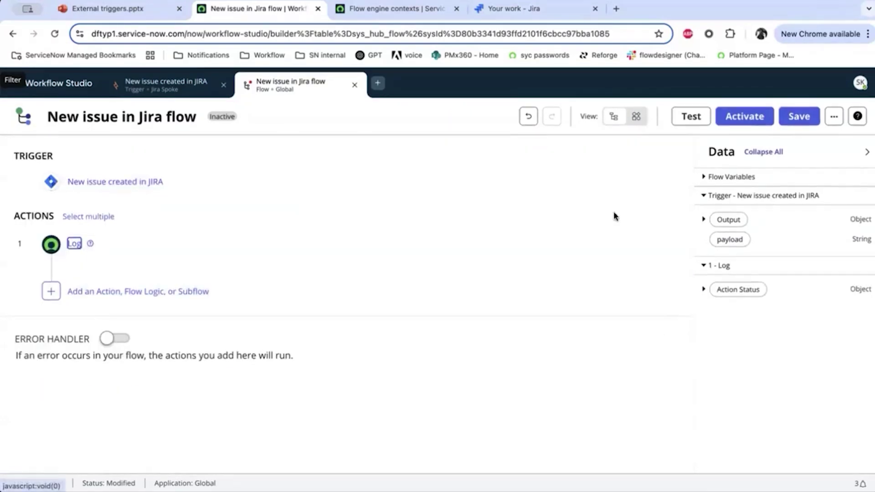
# Save and activate the flow, then dismiss the trigger's published alert.
pyautogui.click(808, 120)
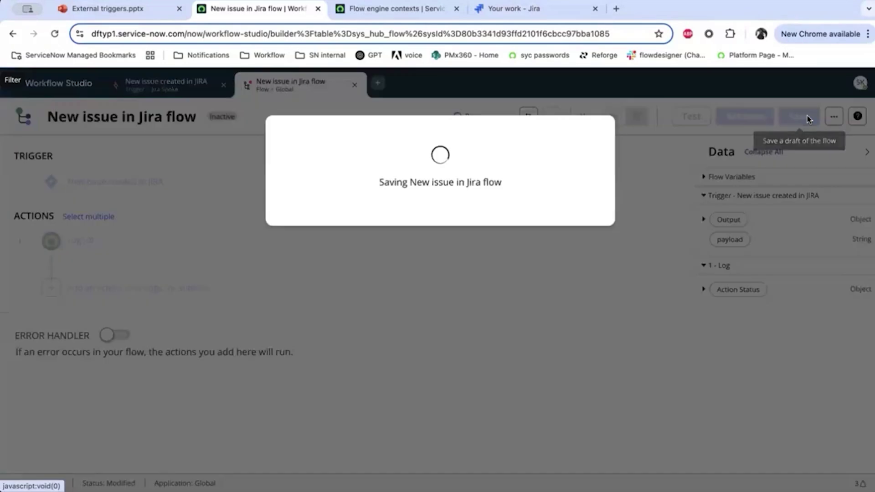
pyautogui.click(754, 122)
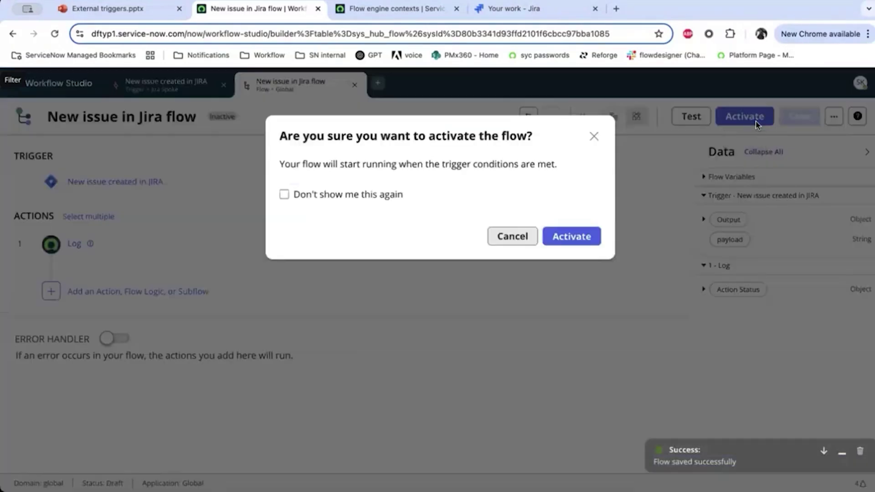
pyautogui.click(561, 238)
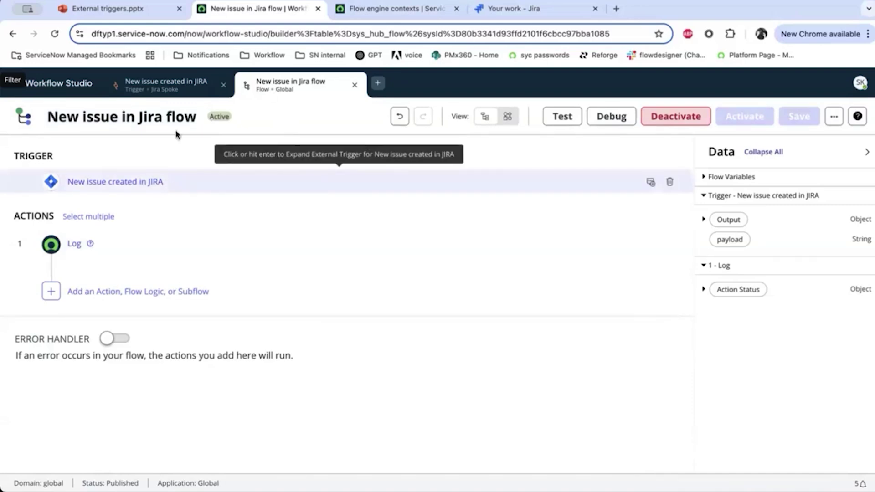
pyautogui.click(176, 87)
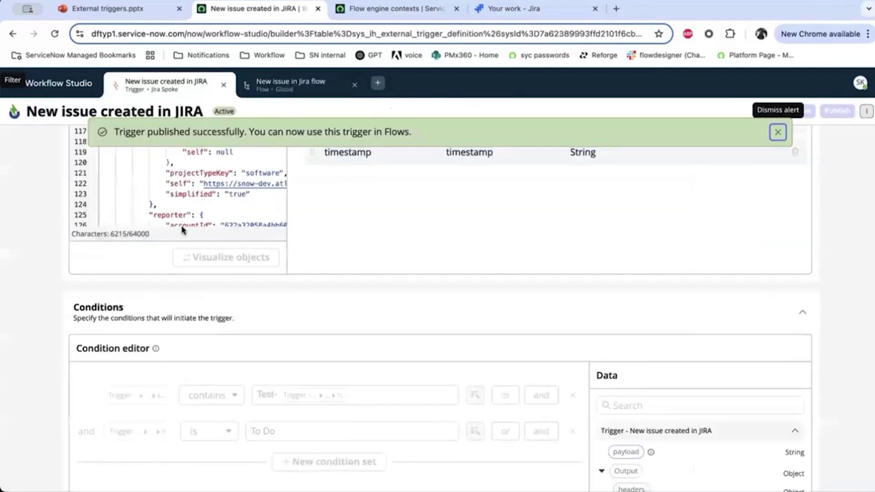
pyautogui.scroll(15, 182, 230)
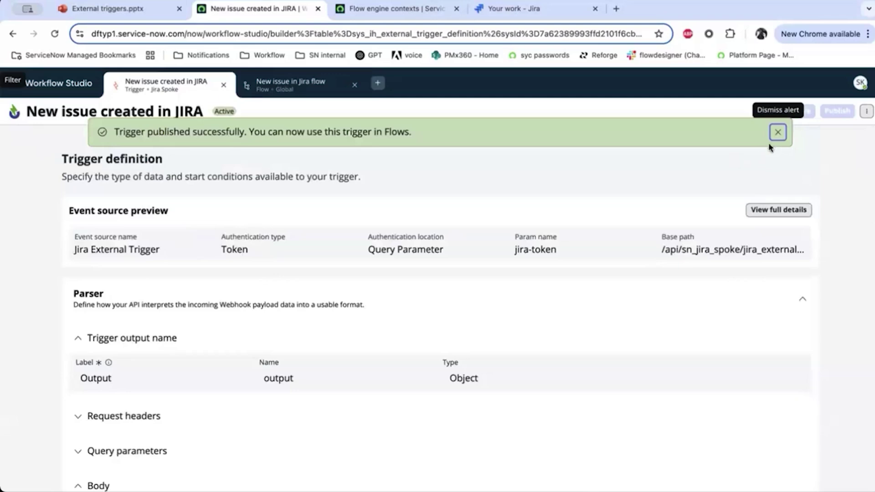
pyautogui.click(778, 133)
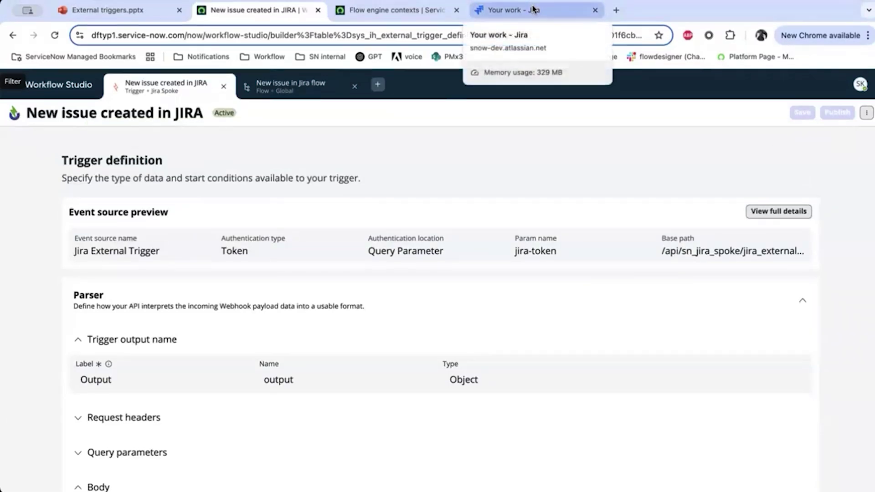
# In Jira, start a new Story and paste 'Test-To Do' as its summary.
pyautogui.click(534, 10)
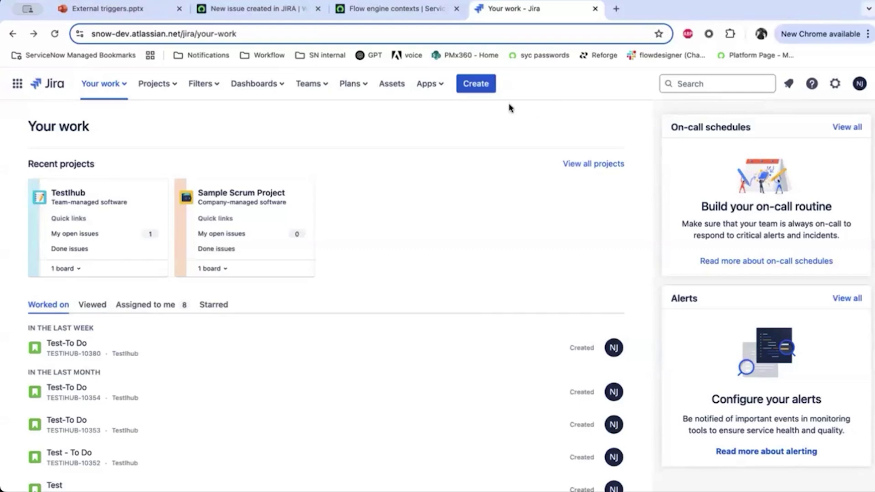
pyautogui.click(476, 84)
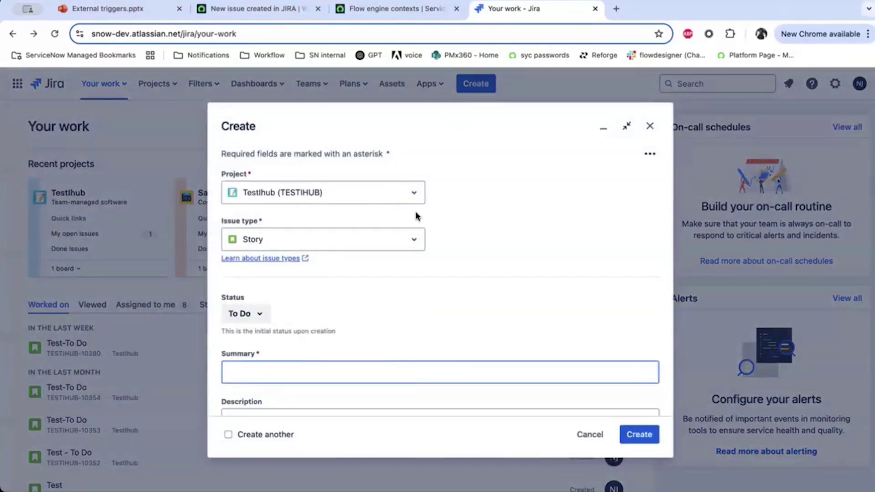
pyautogui.scroll(-2, 381, 319)
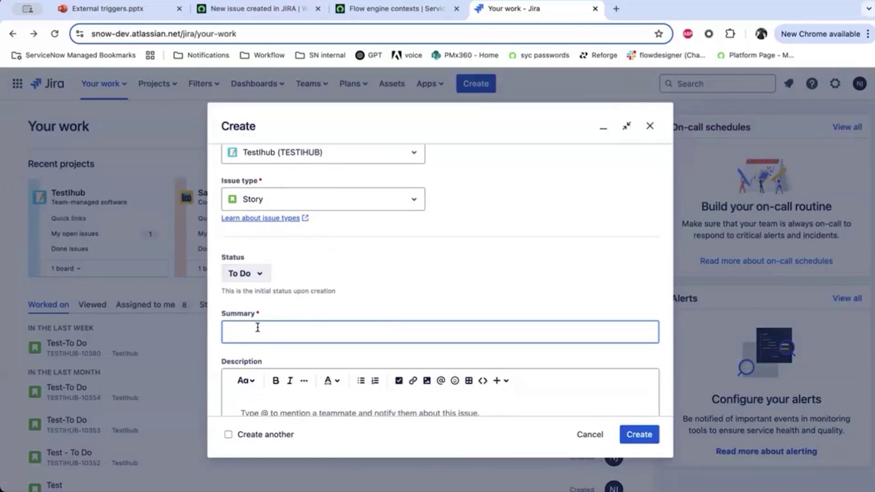
pyautogui.write('Test-To Do')
# Check the trigger's two conditions in ServiceNow against the Jira draft, then return to the draft.
pyautogui.click(383, 10)
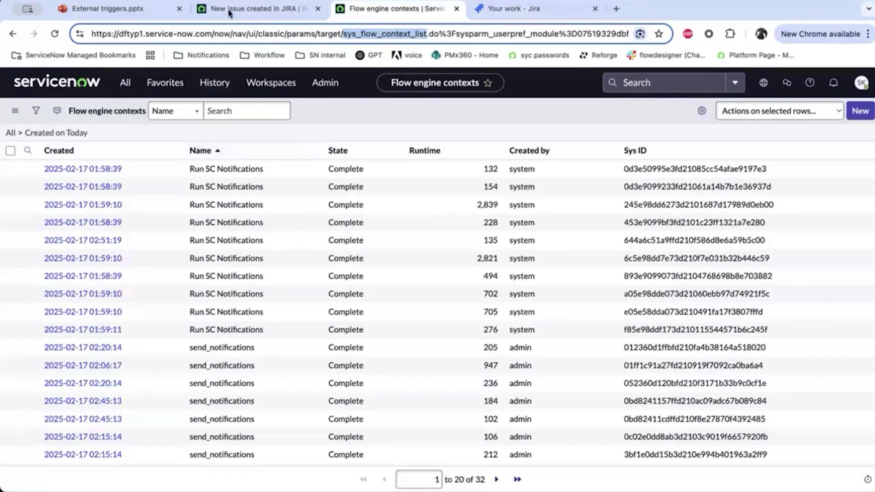
pyautogui.click(264, 14)
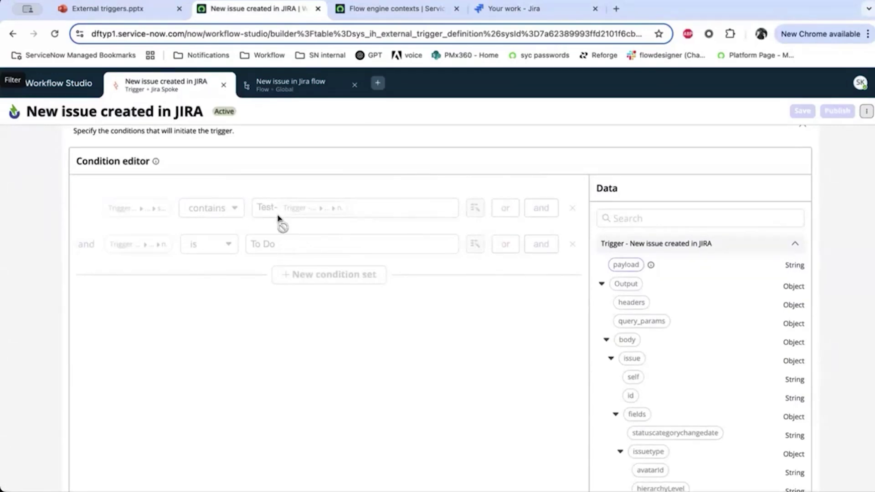
pyautogui.click(524, 10)
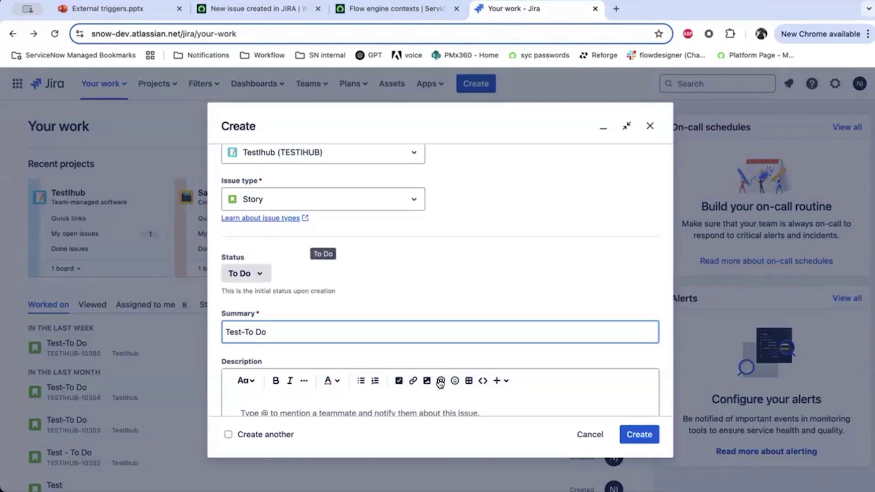
# Create the Test-To Do story in Jira, producing issue TESTIHUB-10481.
pyautogui.click(648, 434)
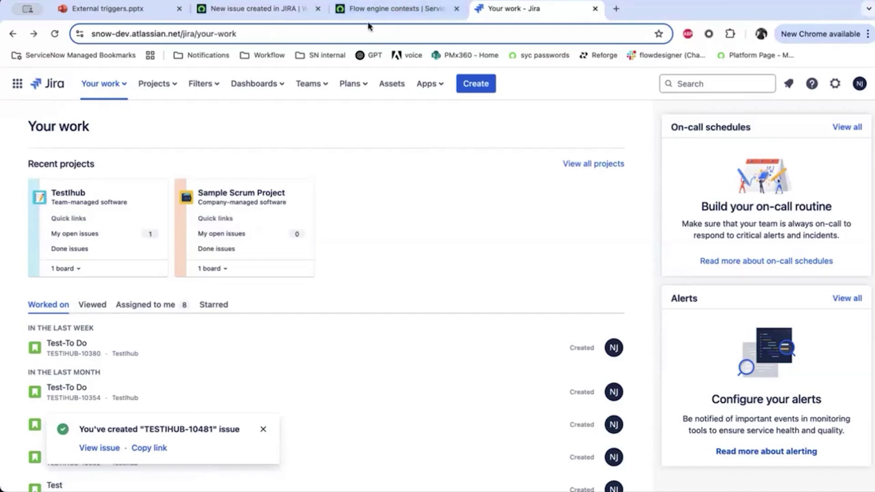
# Reload the Flow engine contexts list in ServiceNow to look for the new flow run.
pyautogui.click(388, 7)
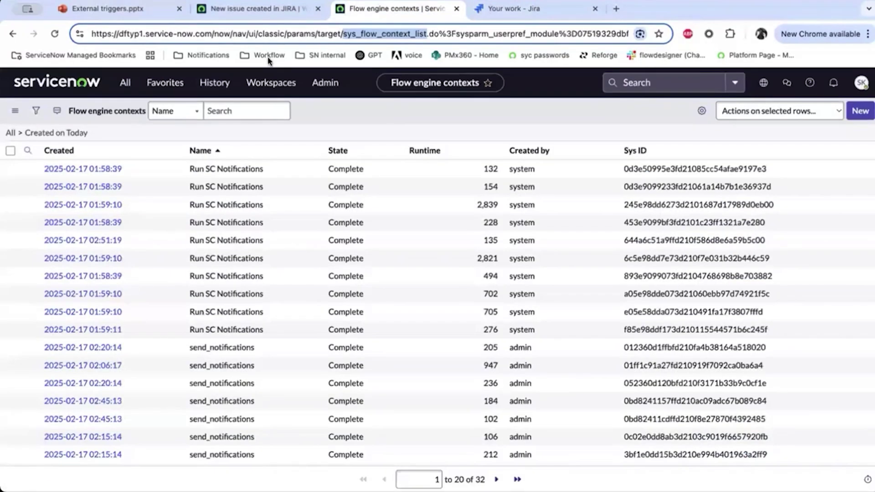
pyautogui.click(173, 33)
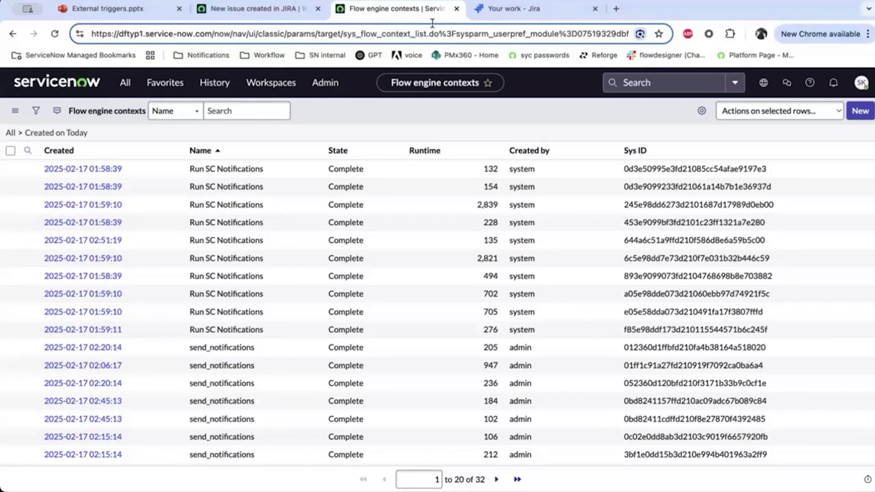
pyautogui.press('Return')
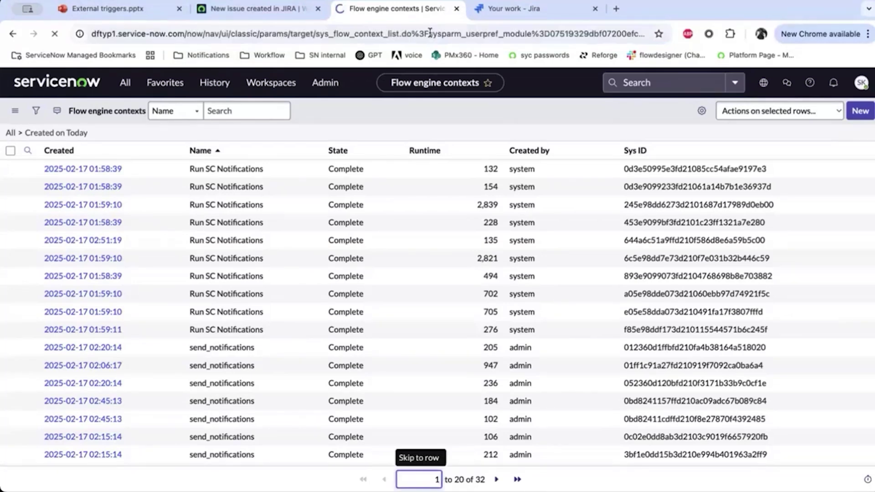